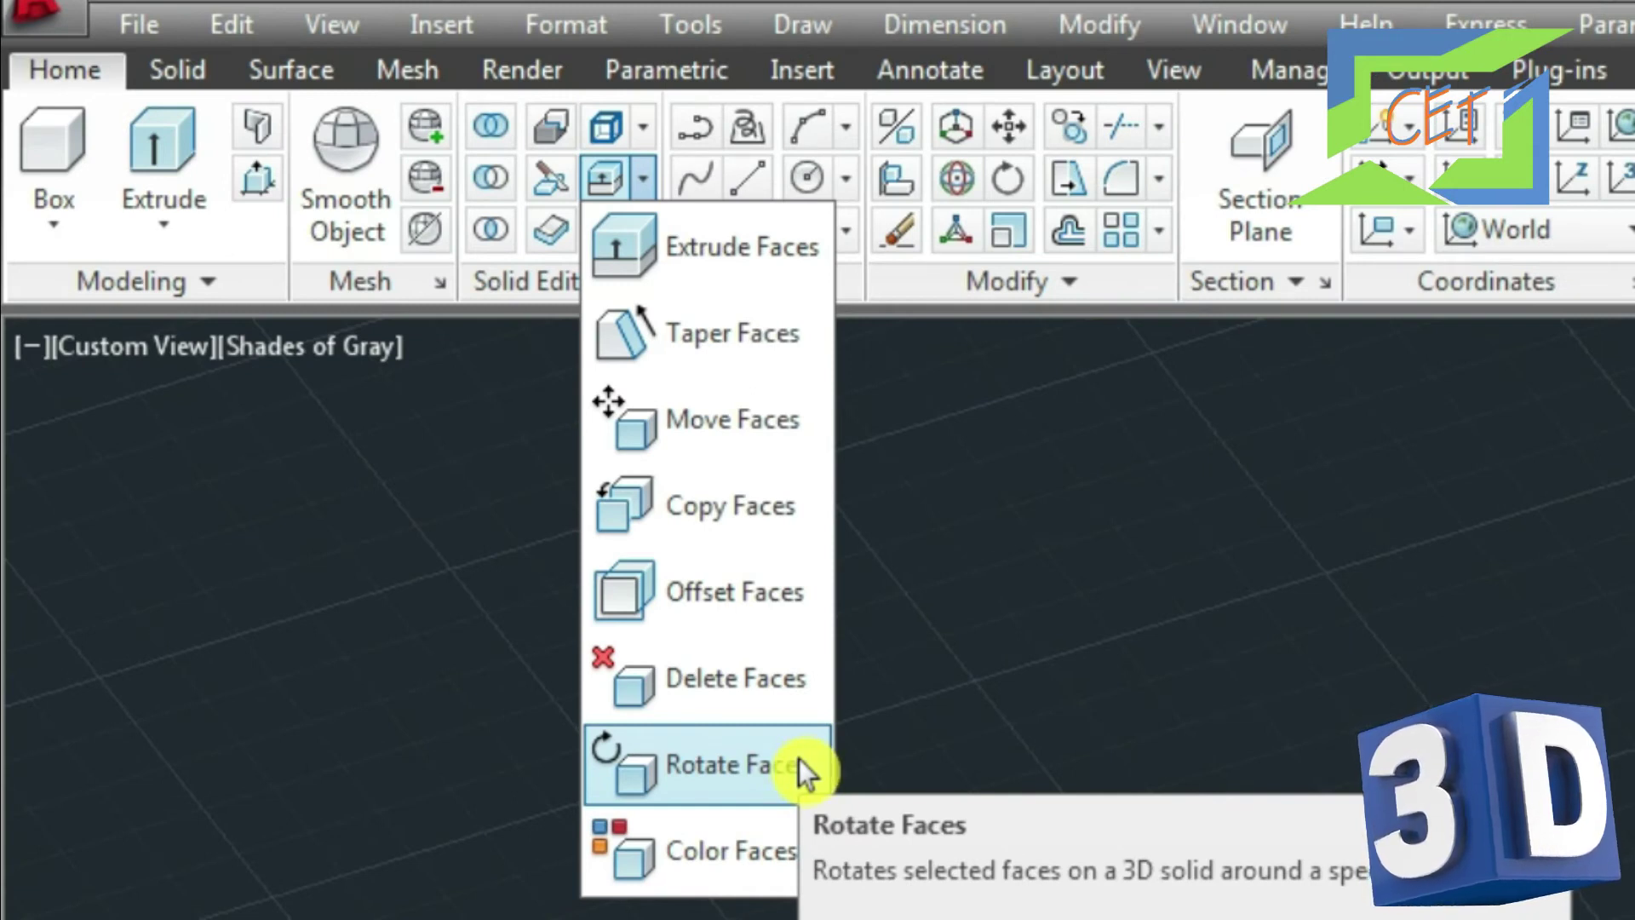
Start Rotate Faces on the holed box and select its top face.
click(798, 758)
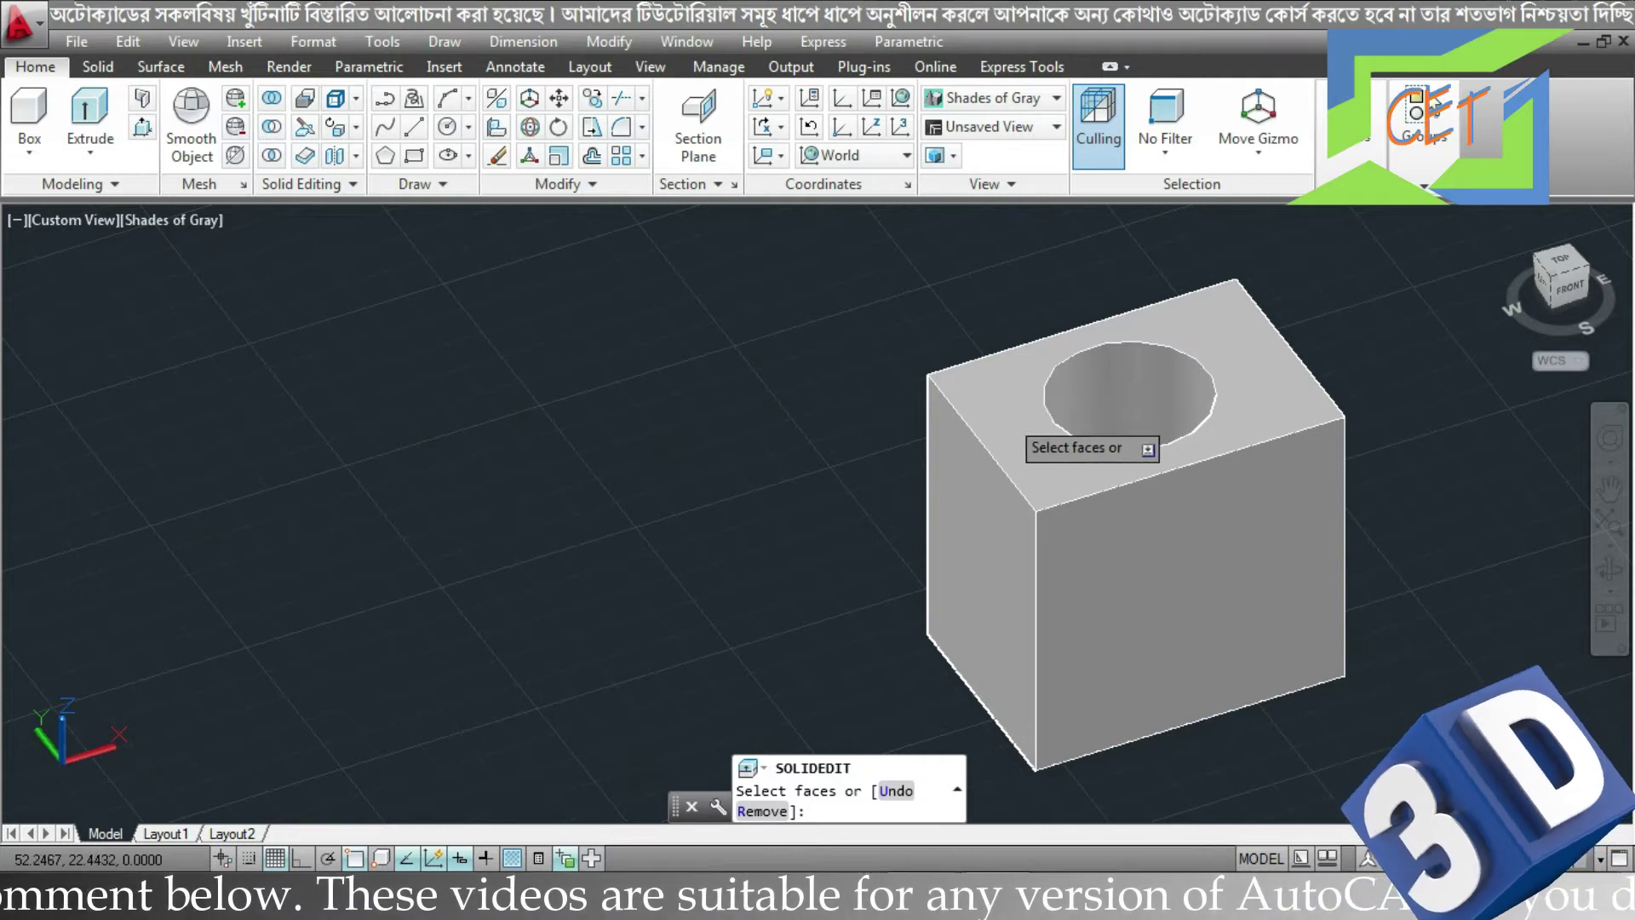
click(1006, 406)
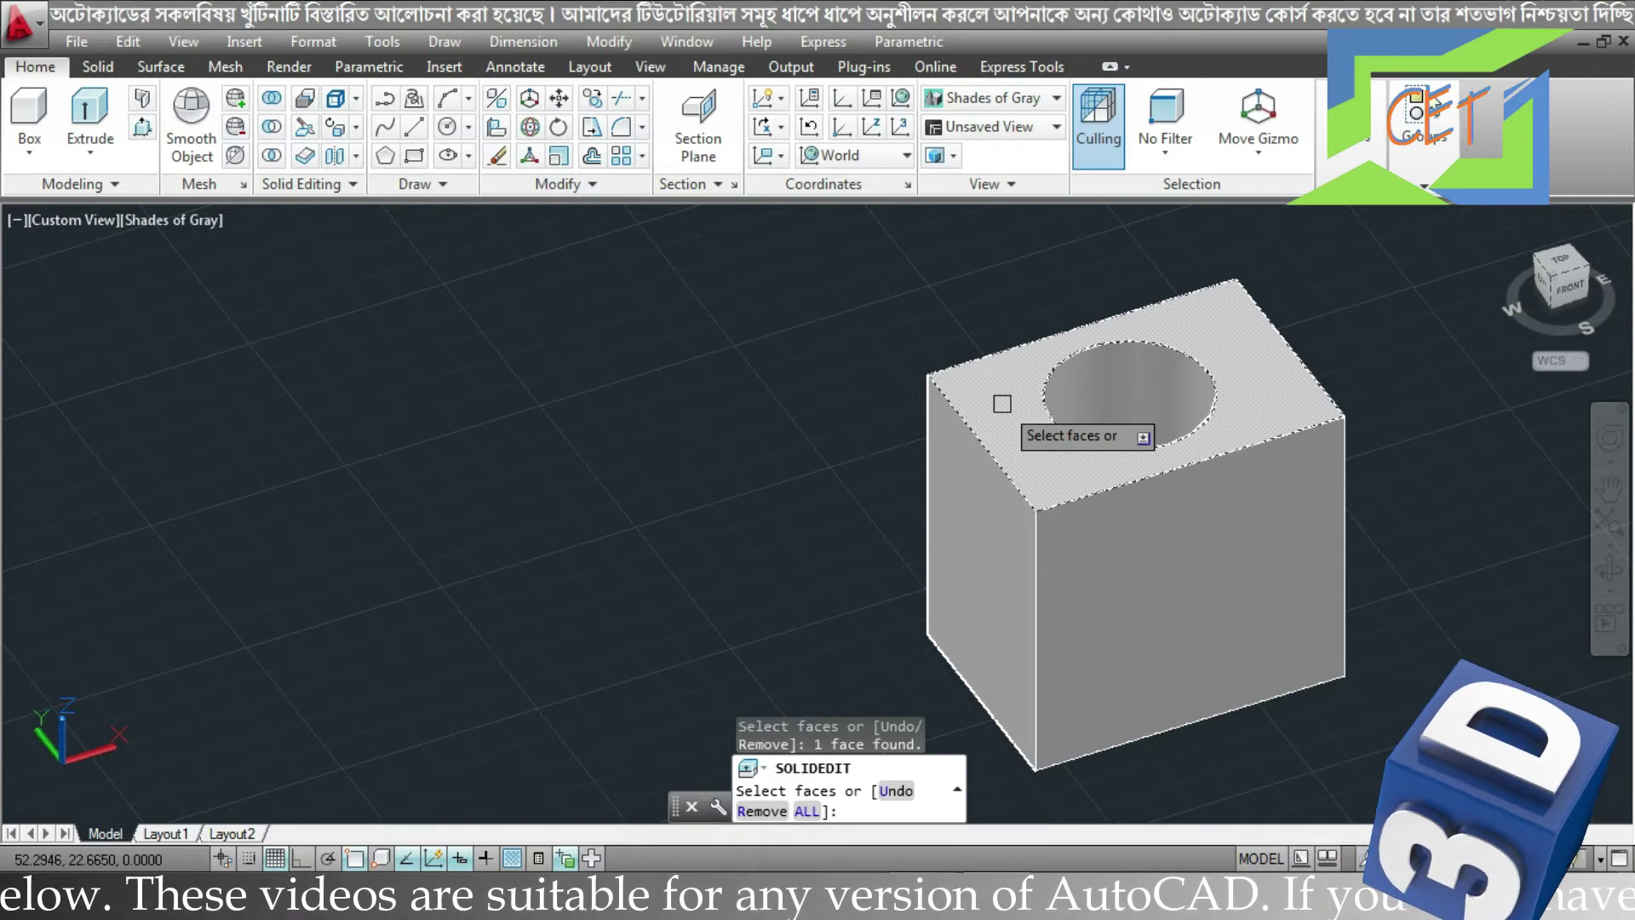
key(Return)
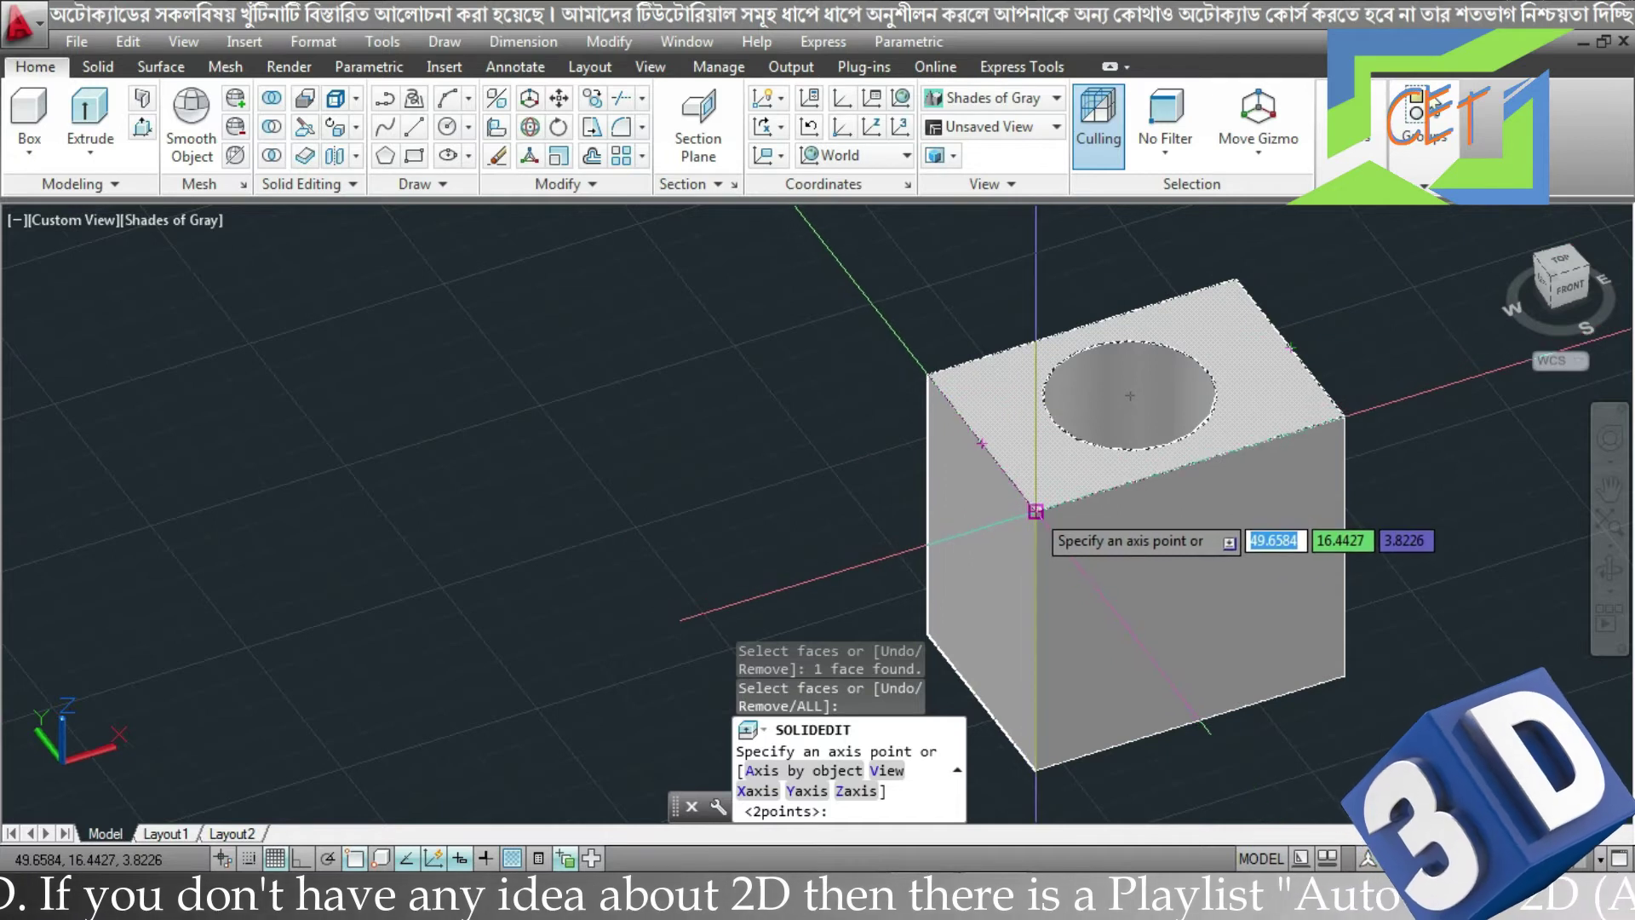
Tilt the box's top face 20° about its front-to-left corner axis, then exit face editing.
click(1035, 511)
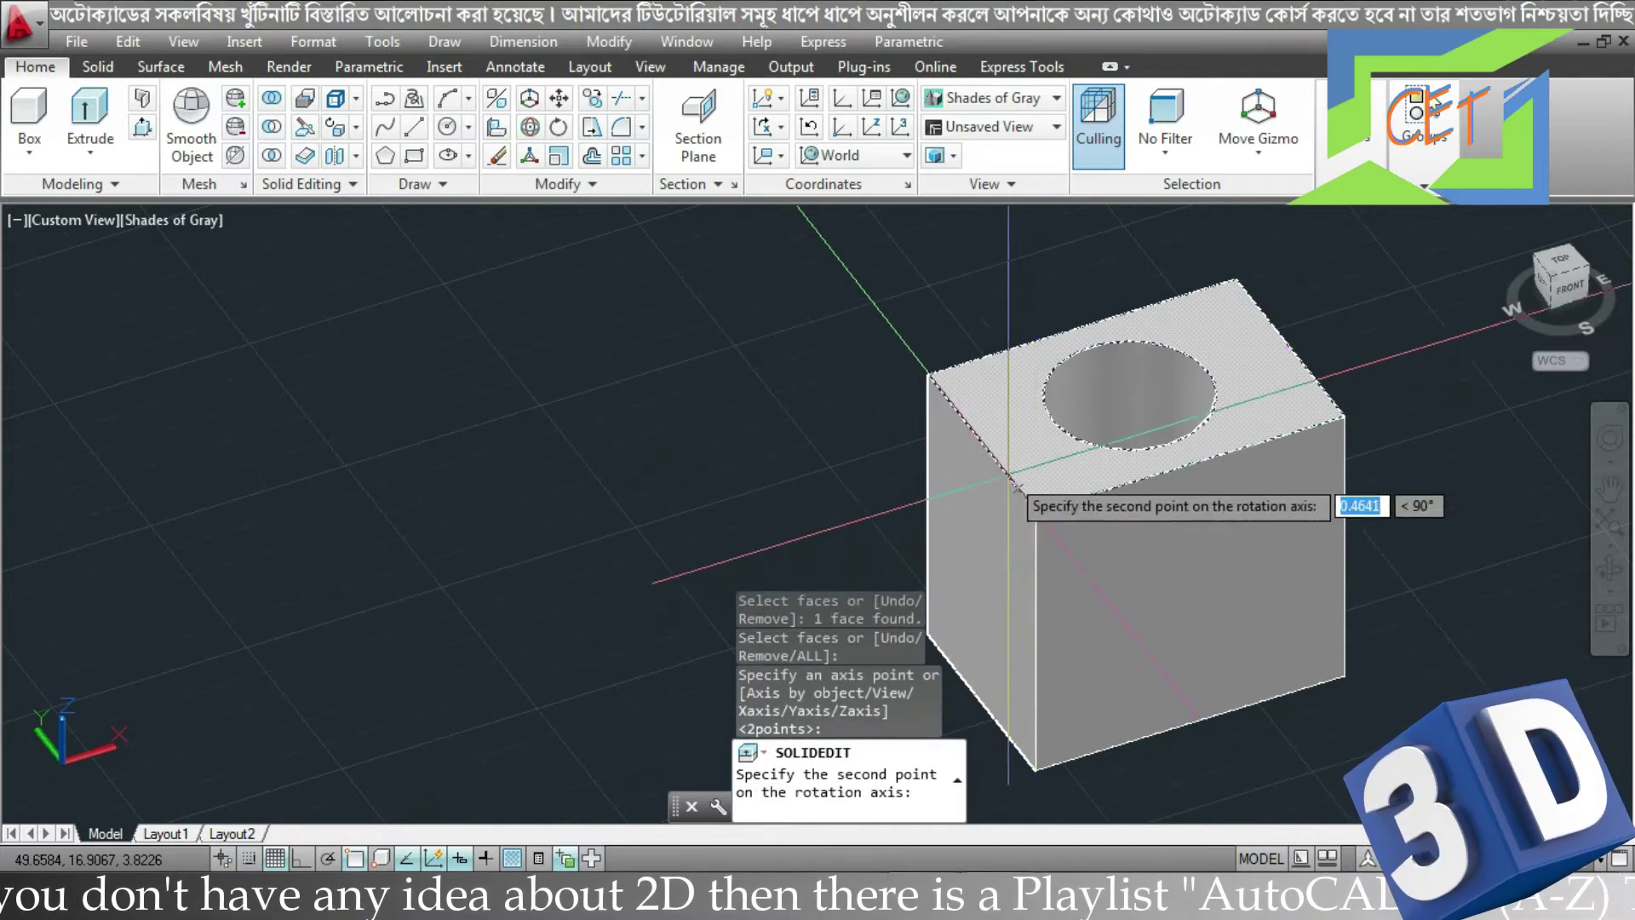
click(928, 375)
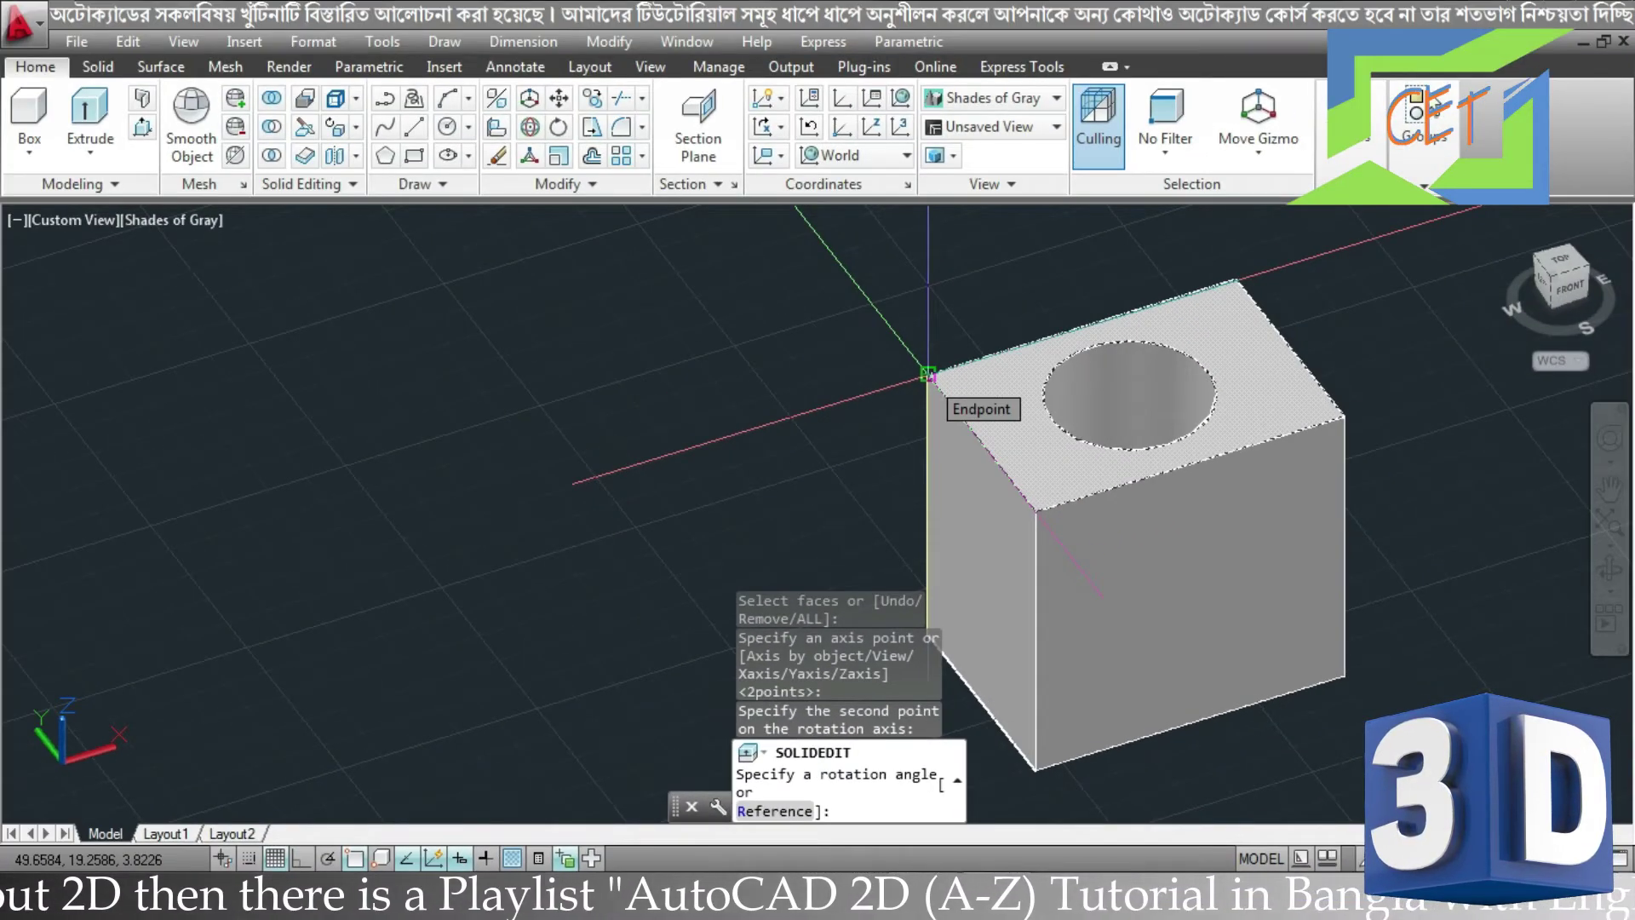
text(20)
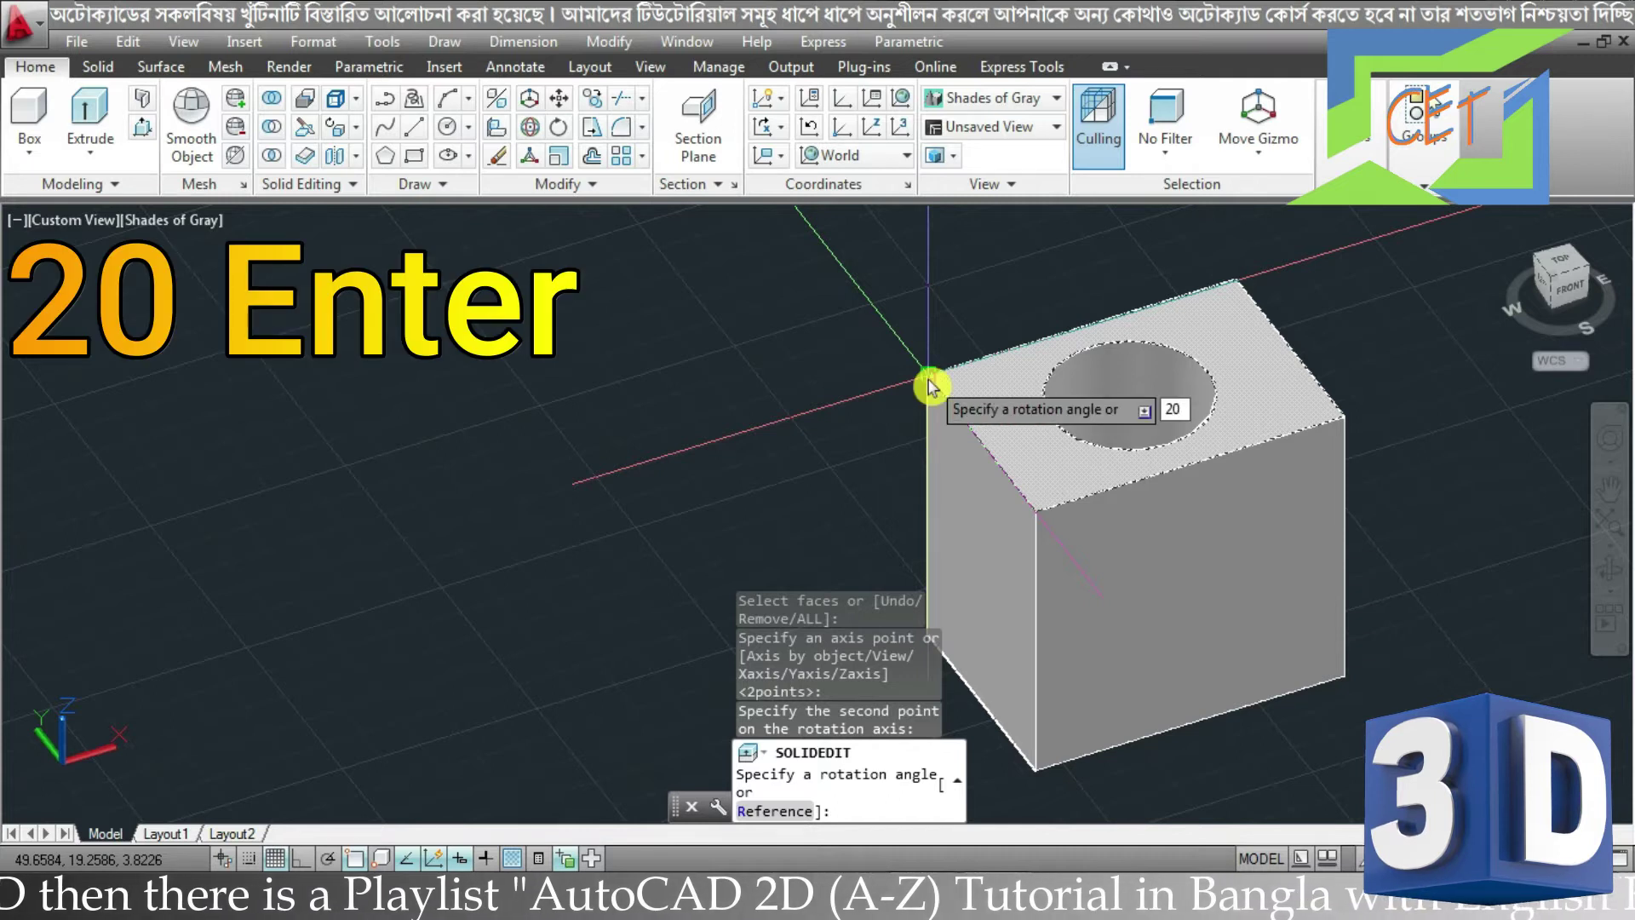
key(Return)
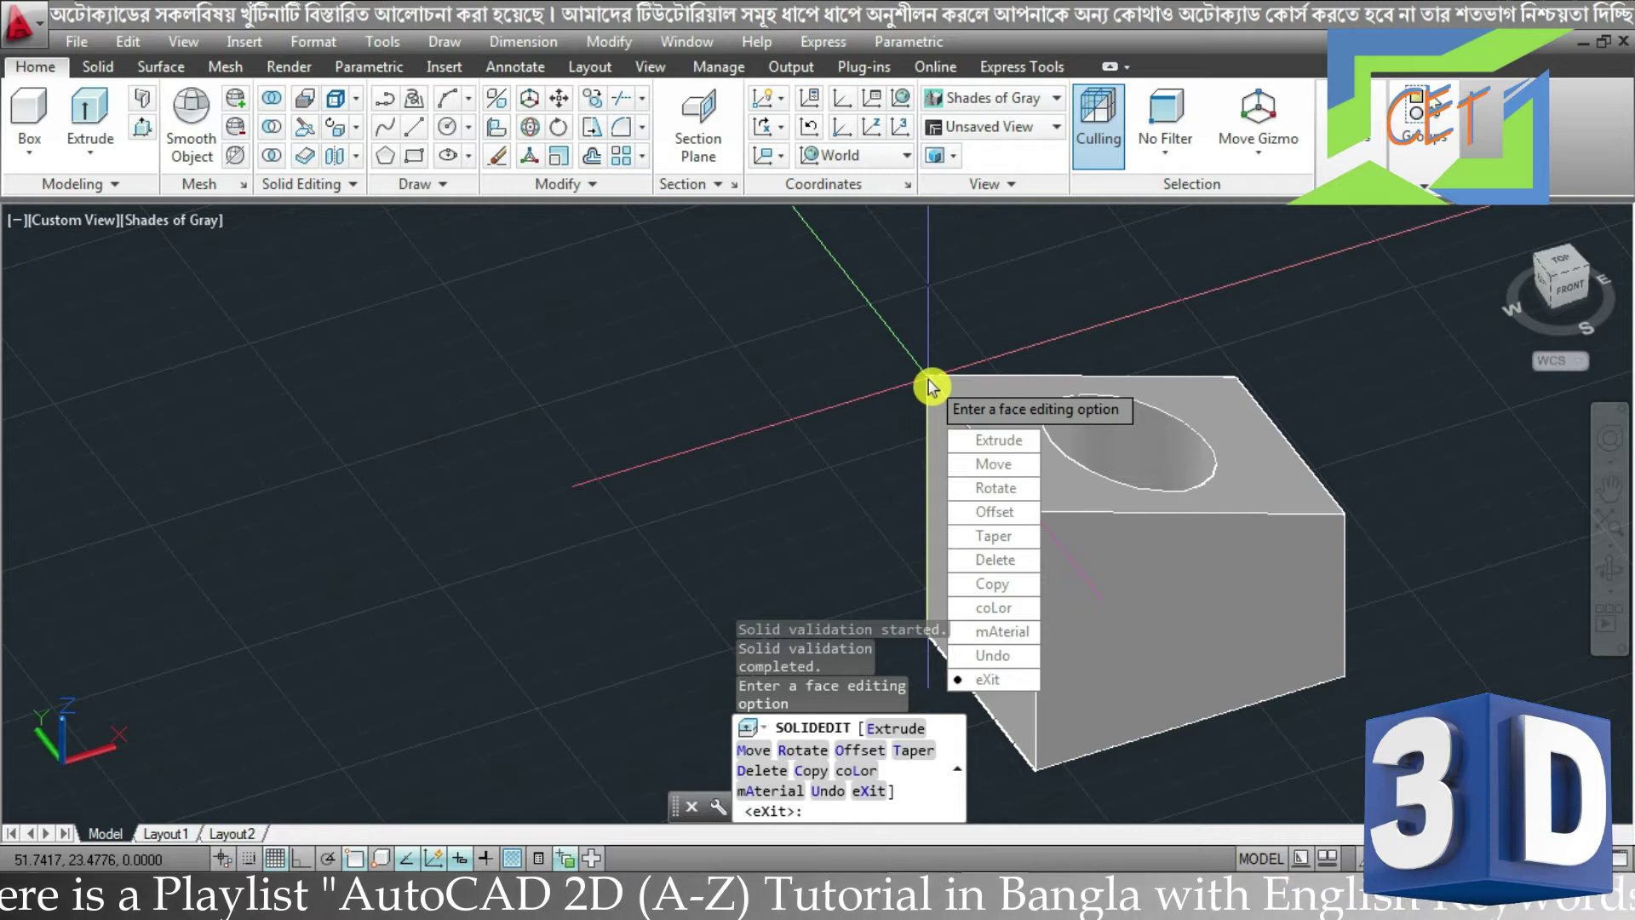
key(Escape)
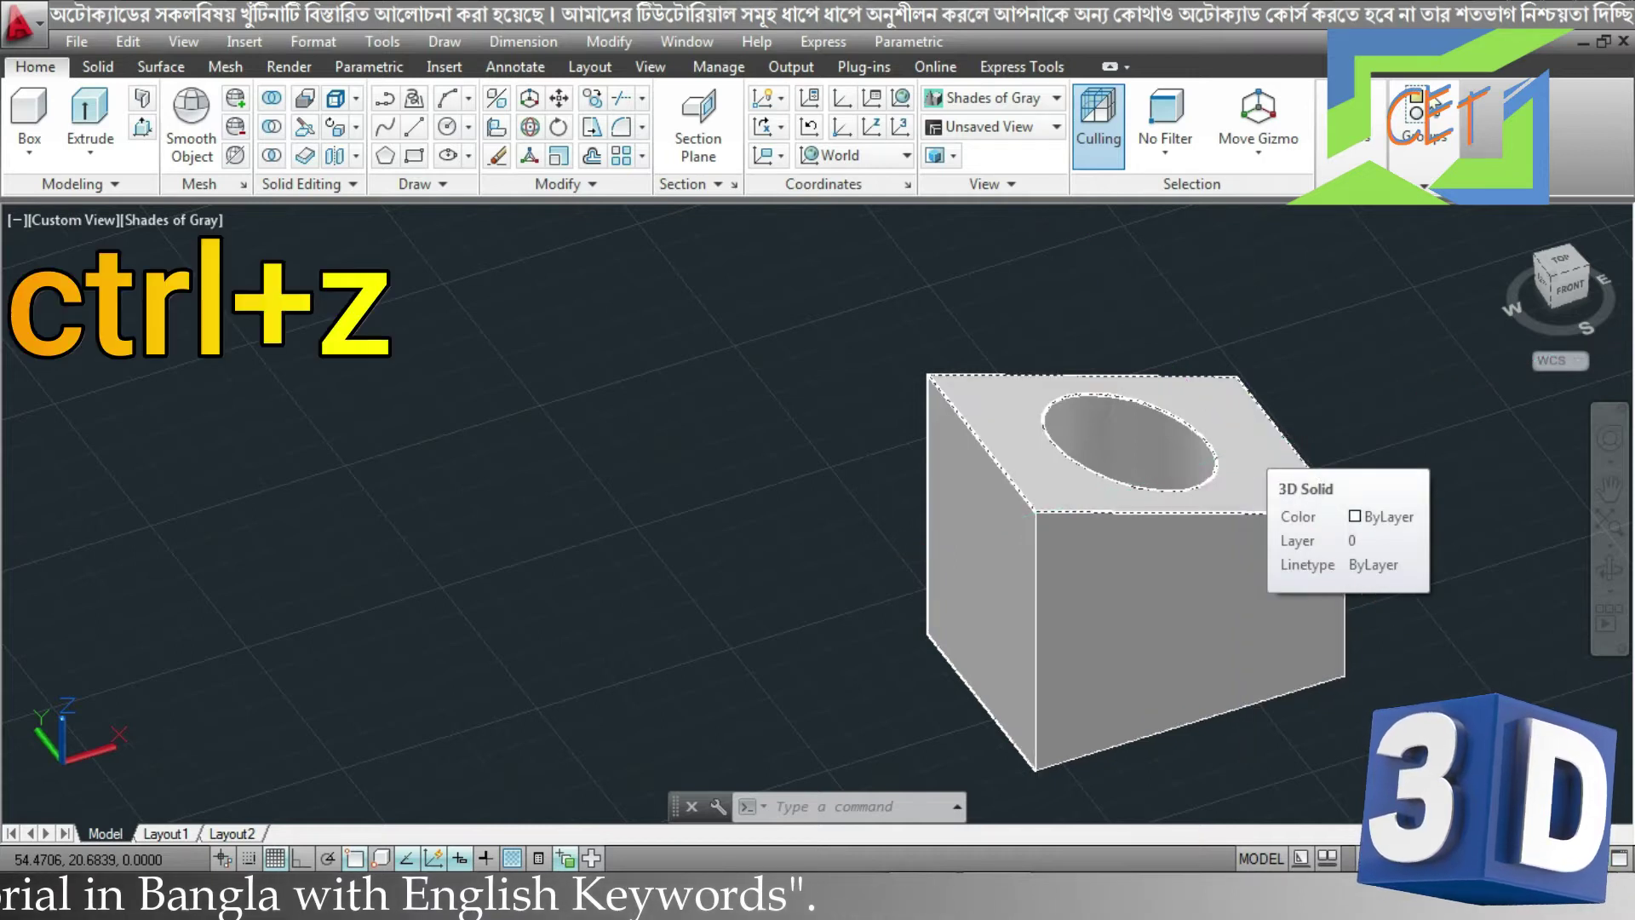
Undo the 20° tilt and reselect the box's top face for Rotate Faces.
key(ctrl+z)
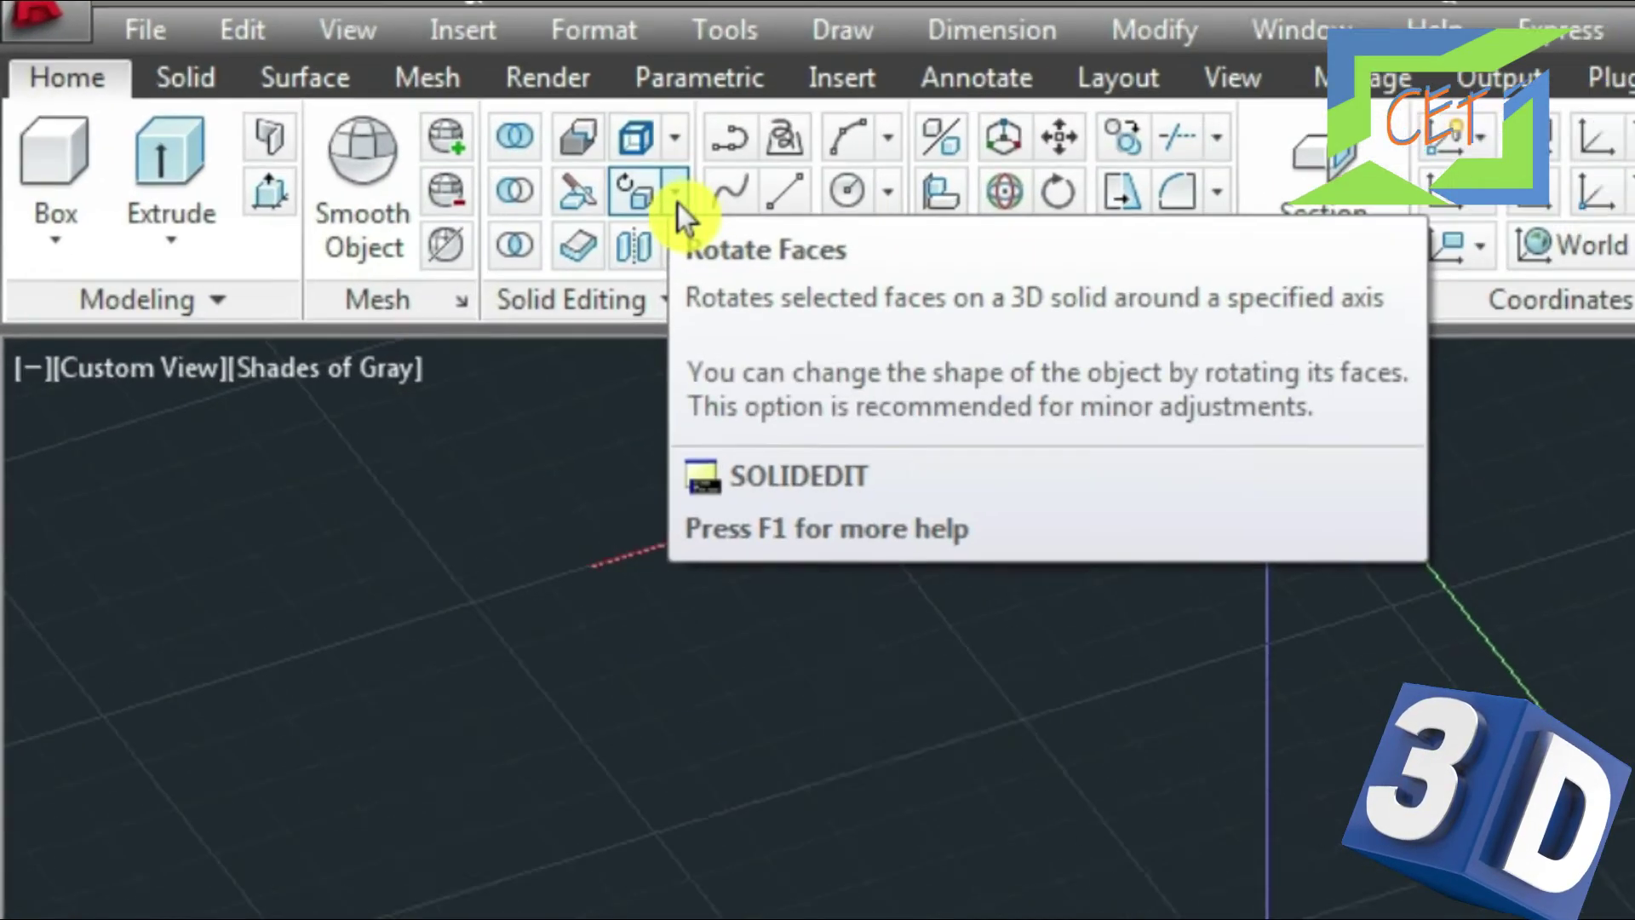
click(356, 127)
click(775, 830)
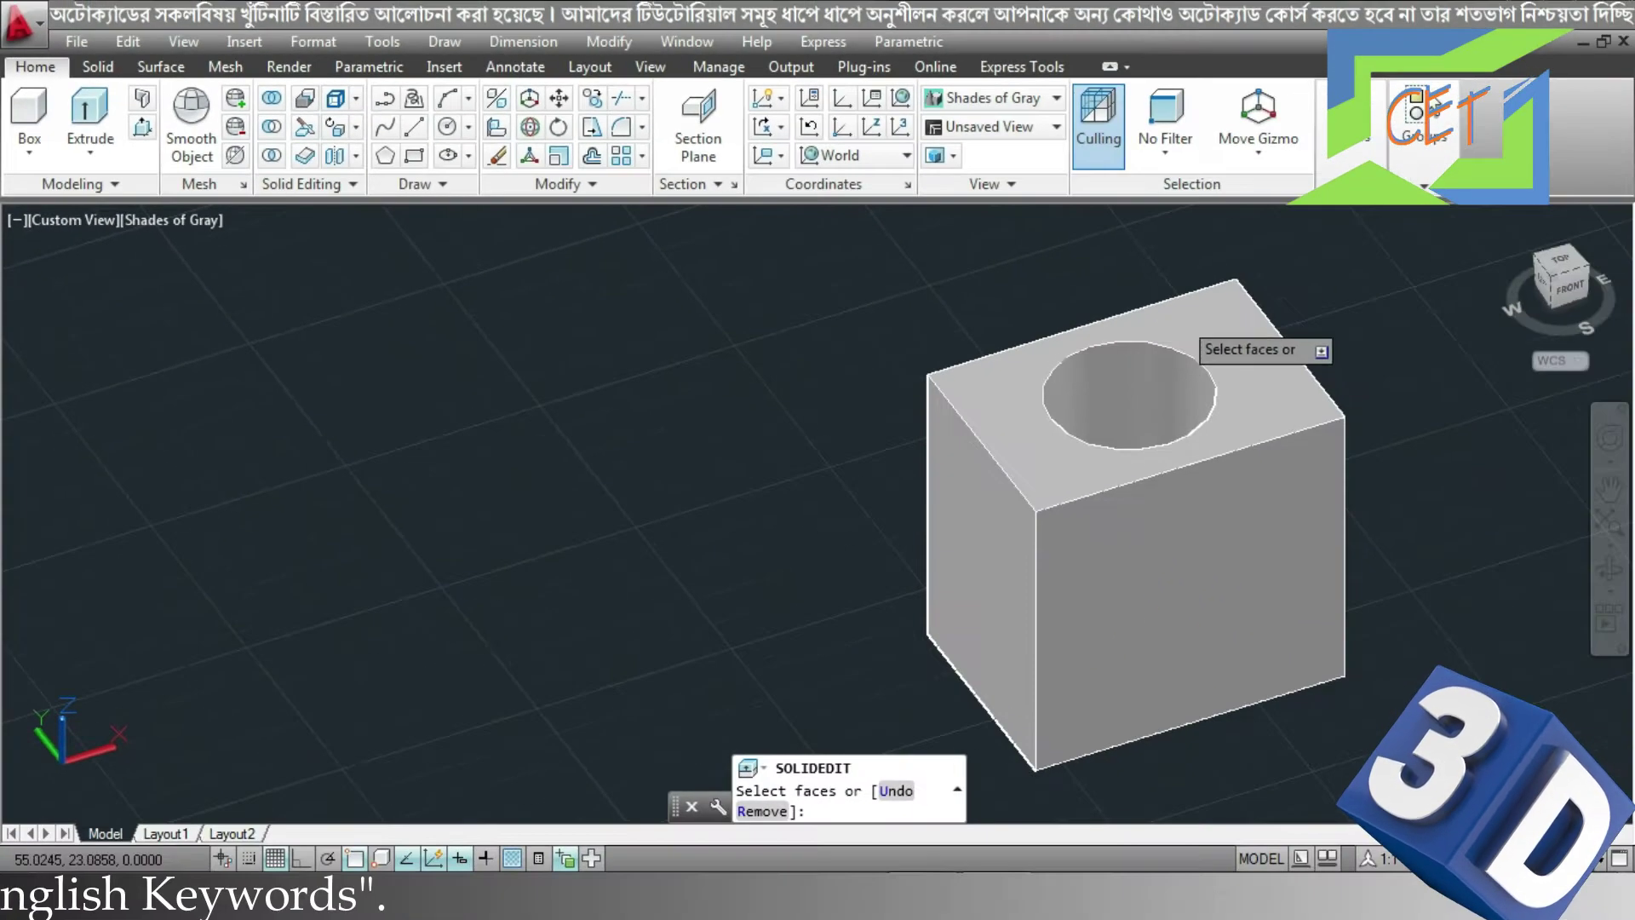
click(1218, 324)
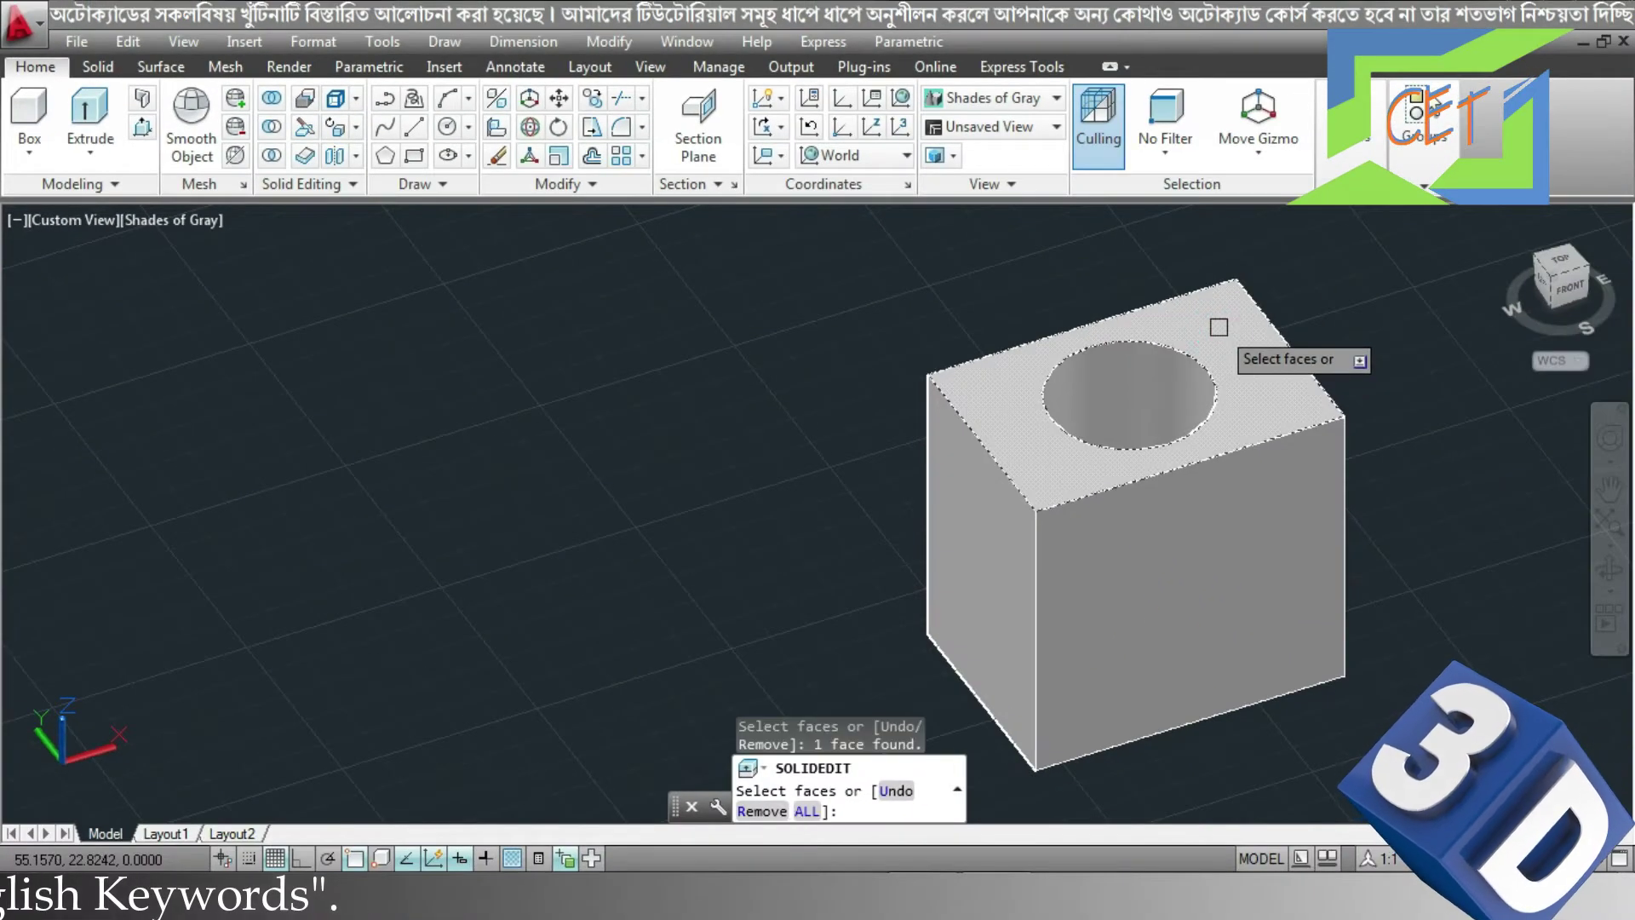
key(Return)
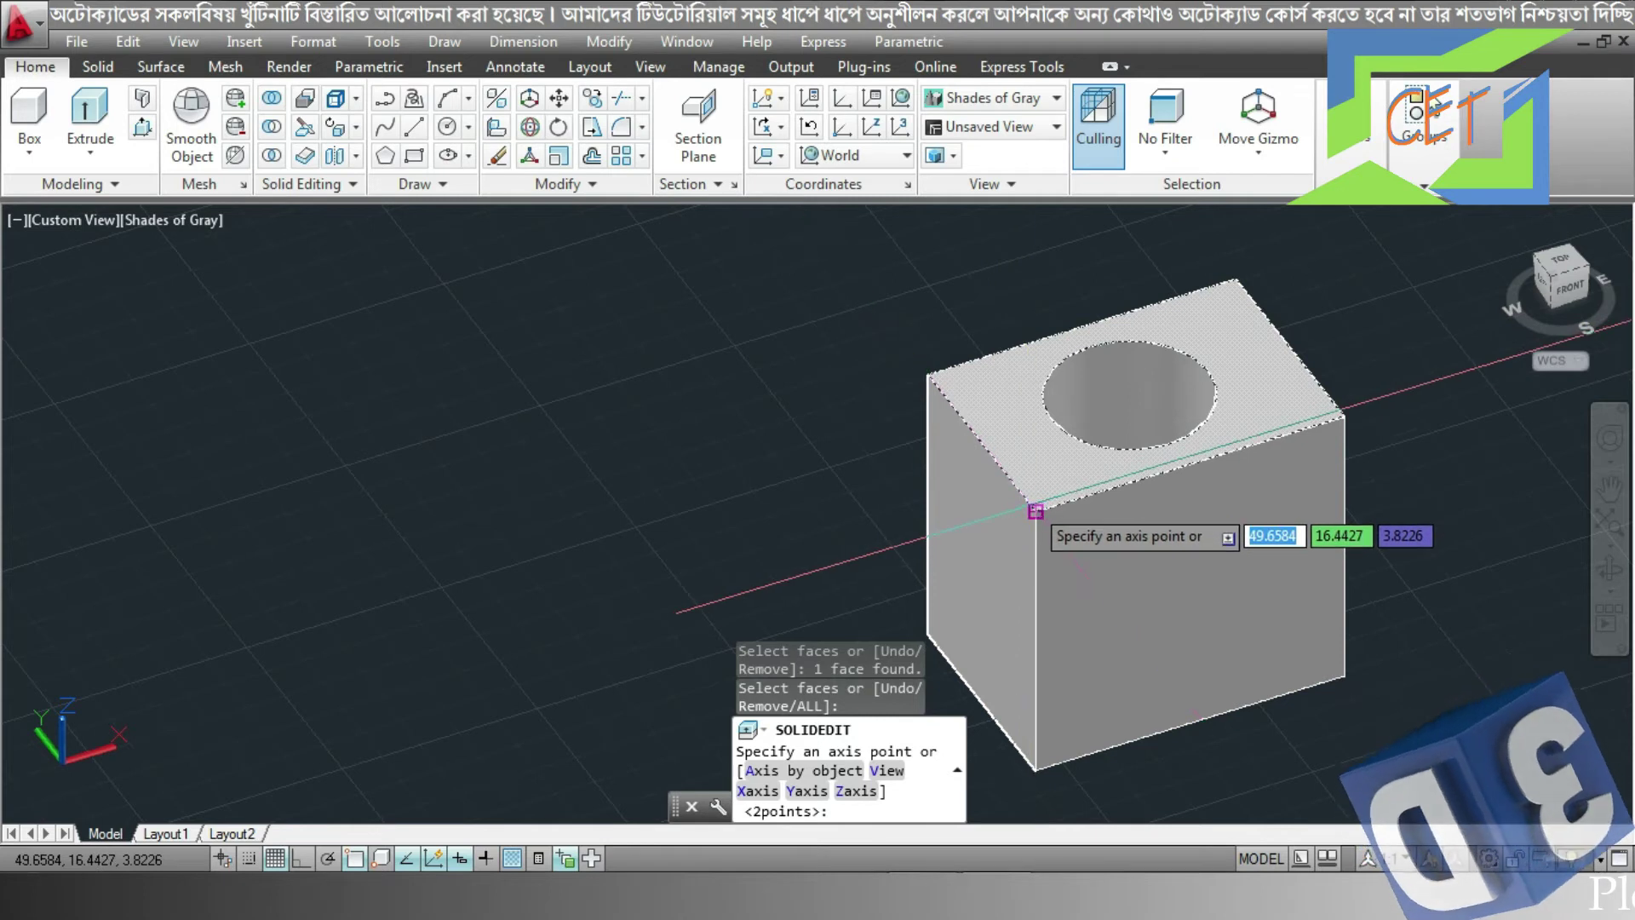
Rotate the top face -20° about the same front-to-left corner axis and orbit to inspect.
click(1026, 499)
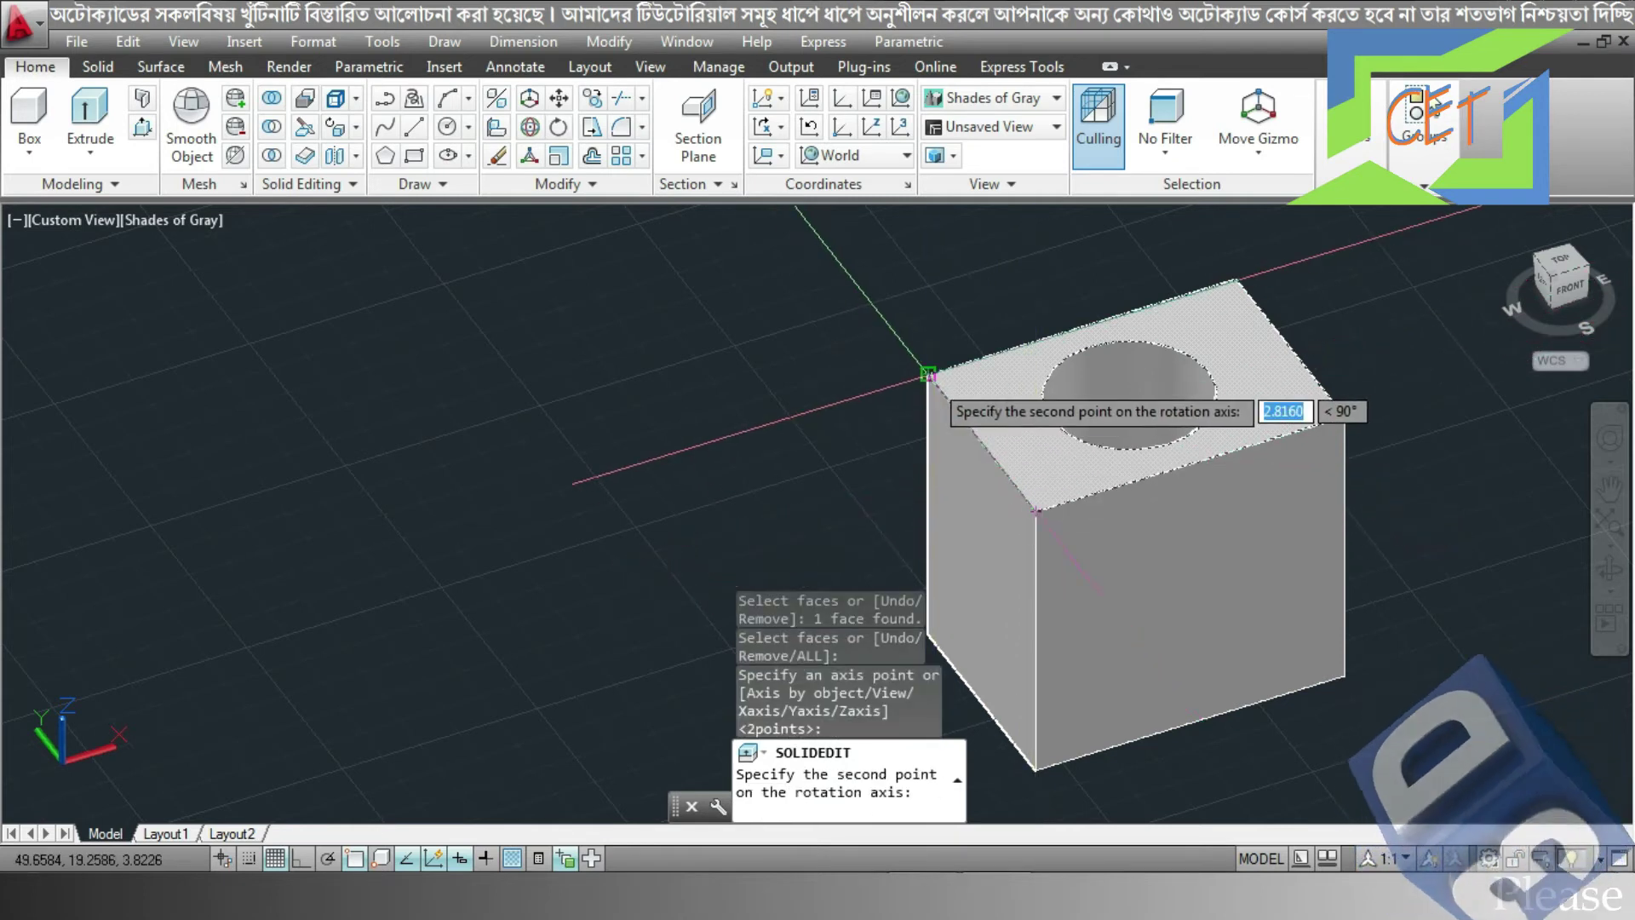
click(929, 375)
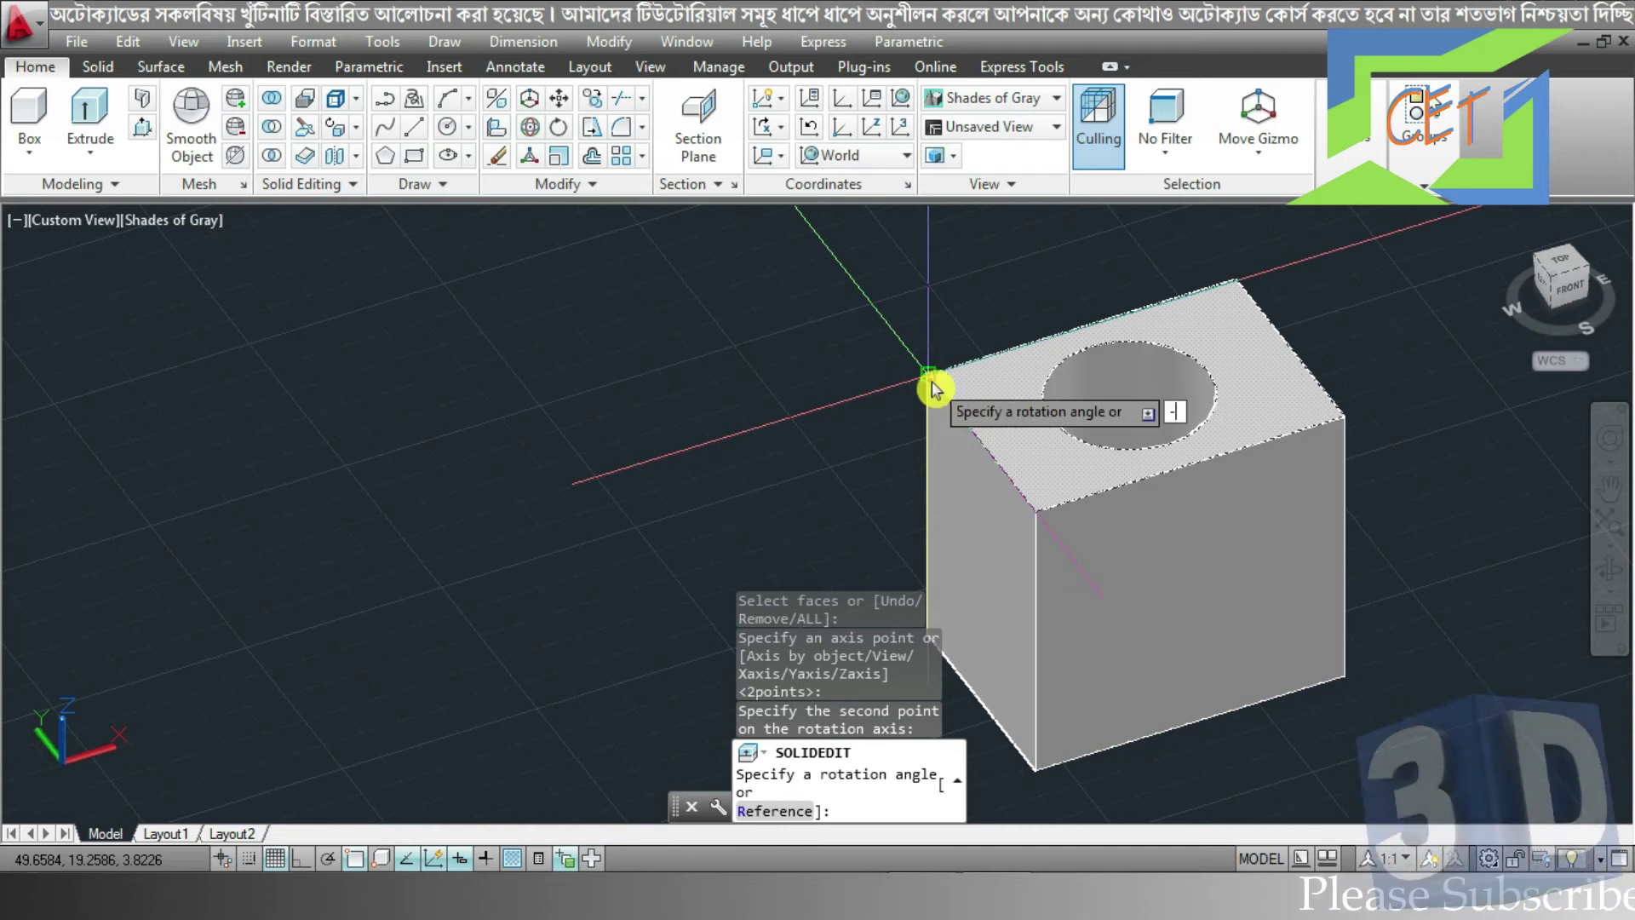
text(-)
key(Return)
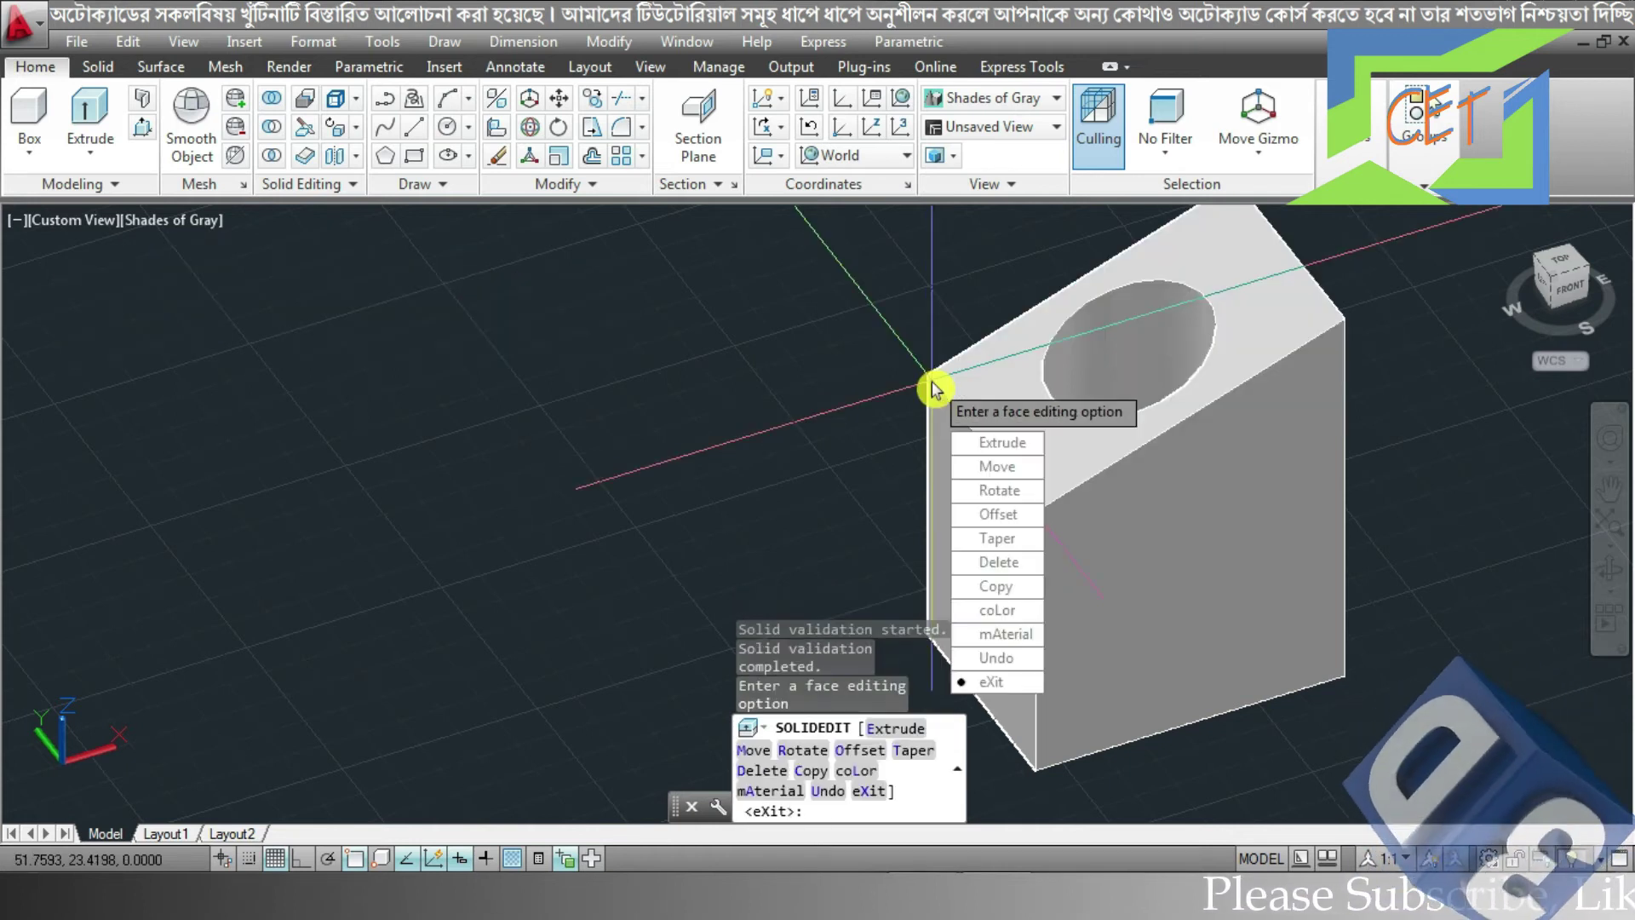
key(Escape)
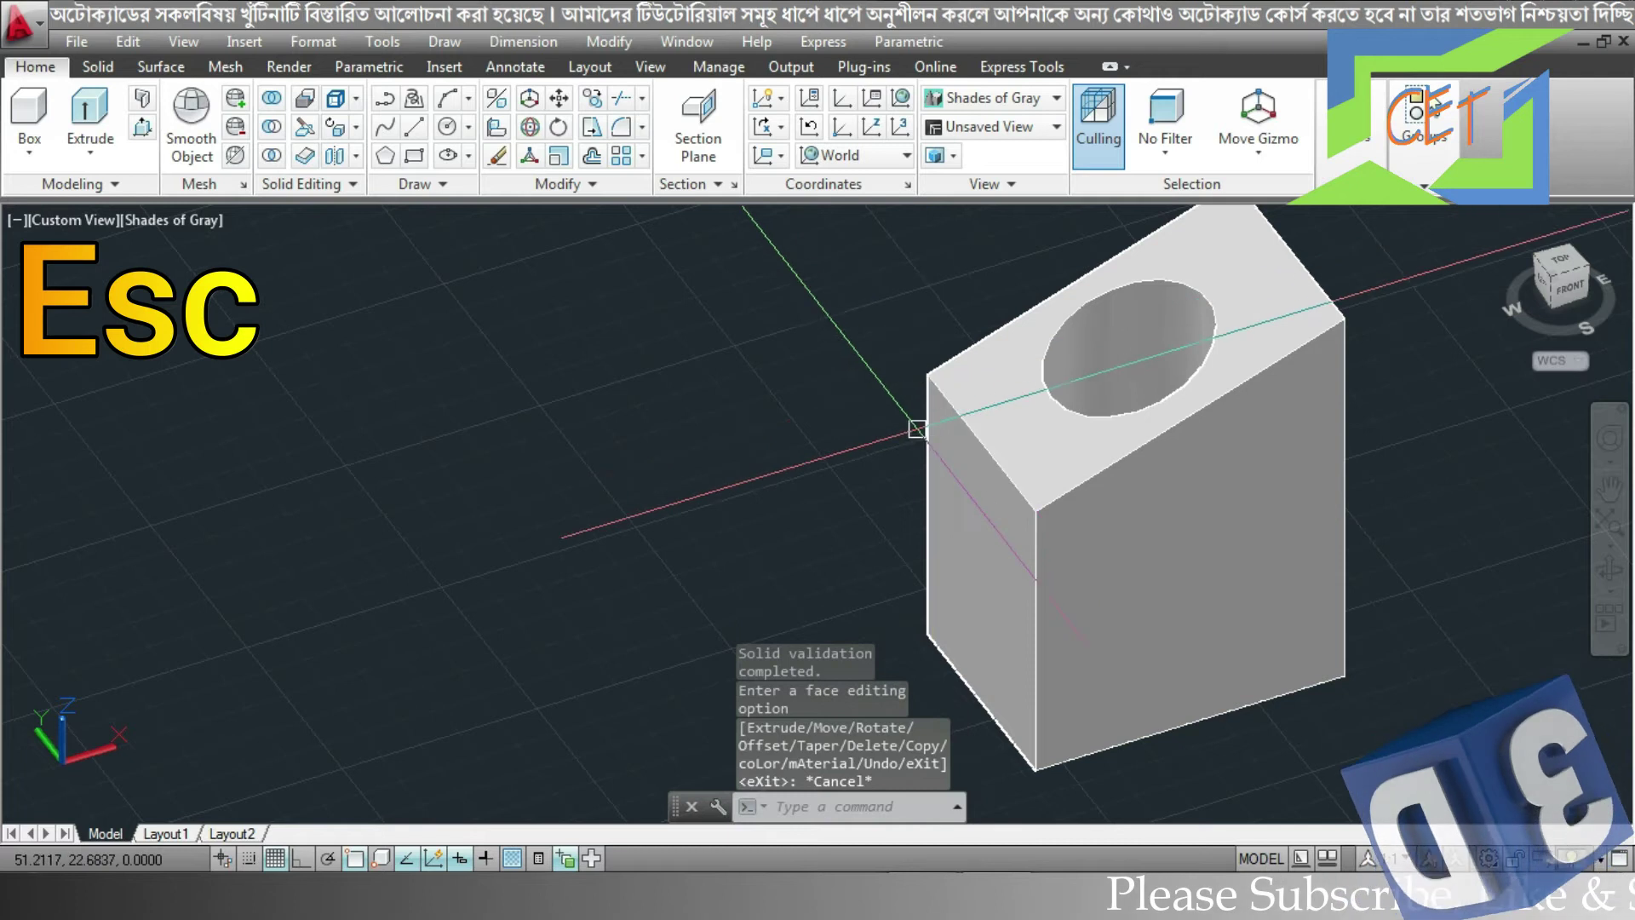
shift+middle_drag(906, 436, 781, 474)
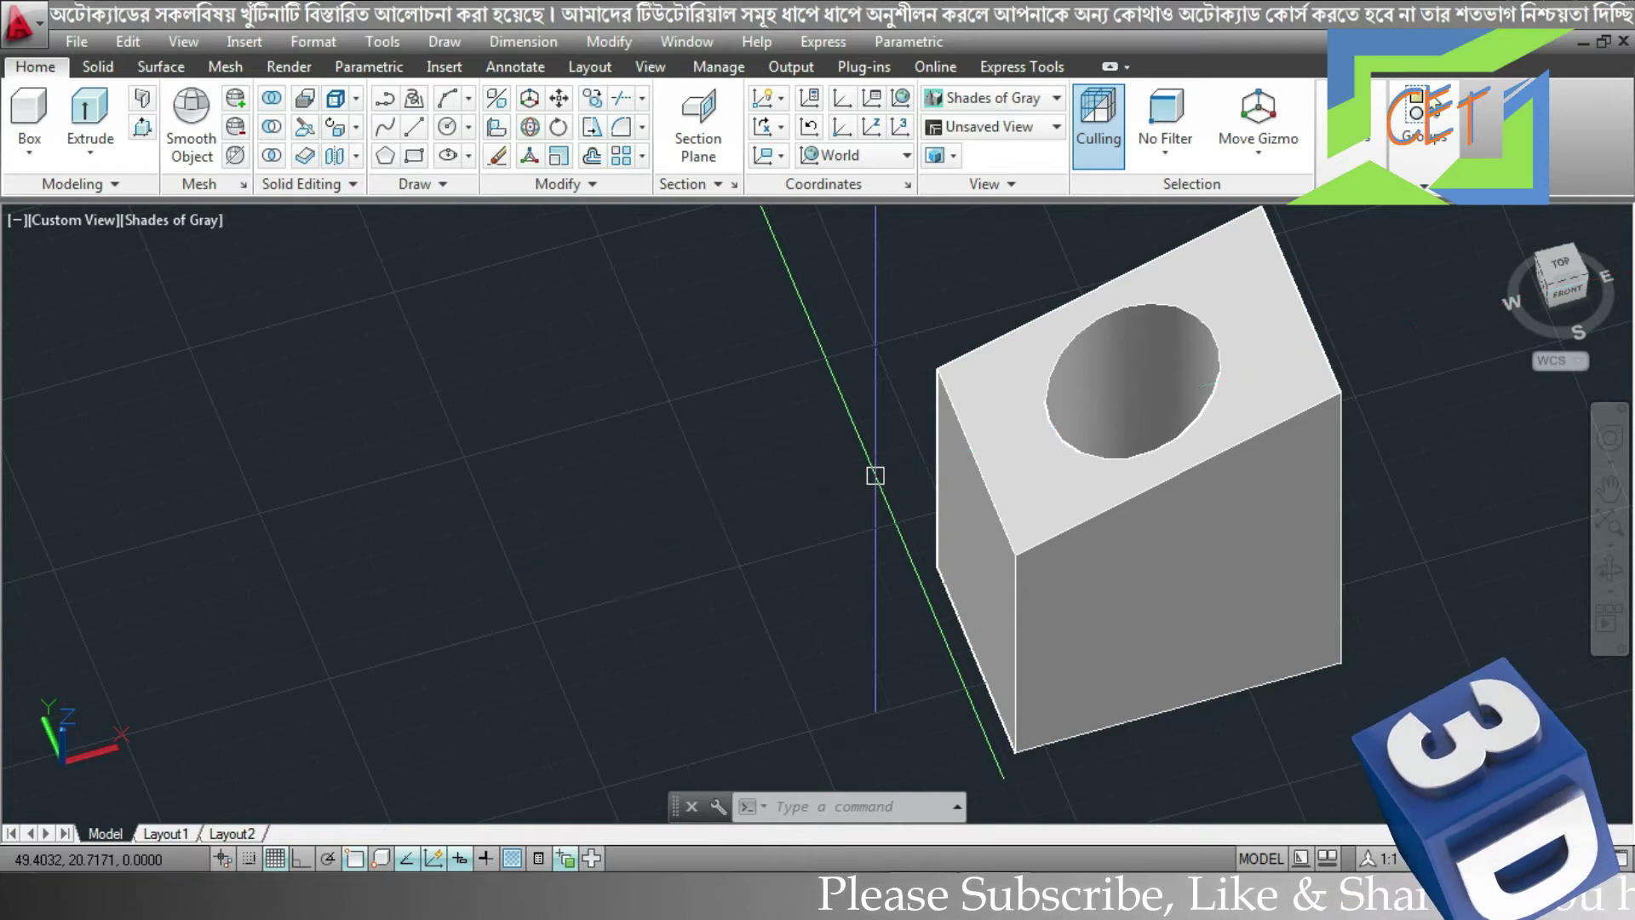
Undo the orbit and the tilt, then select the box's top face for Rotate Faces.
key(ctrl+z)
key(ctrl+z)
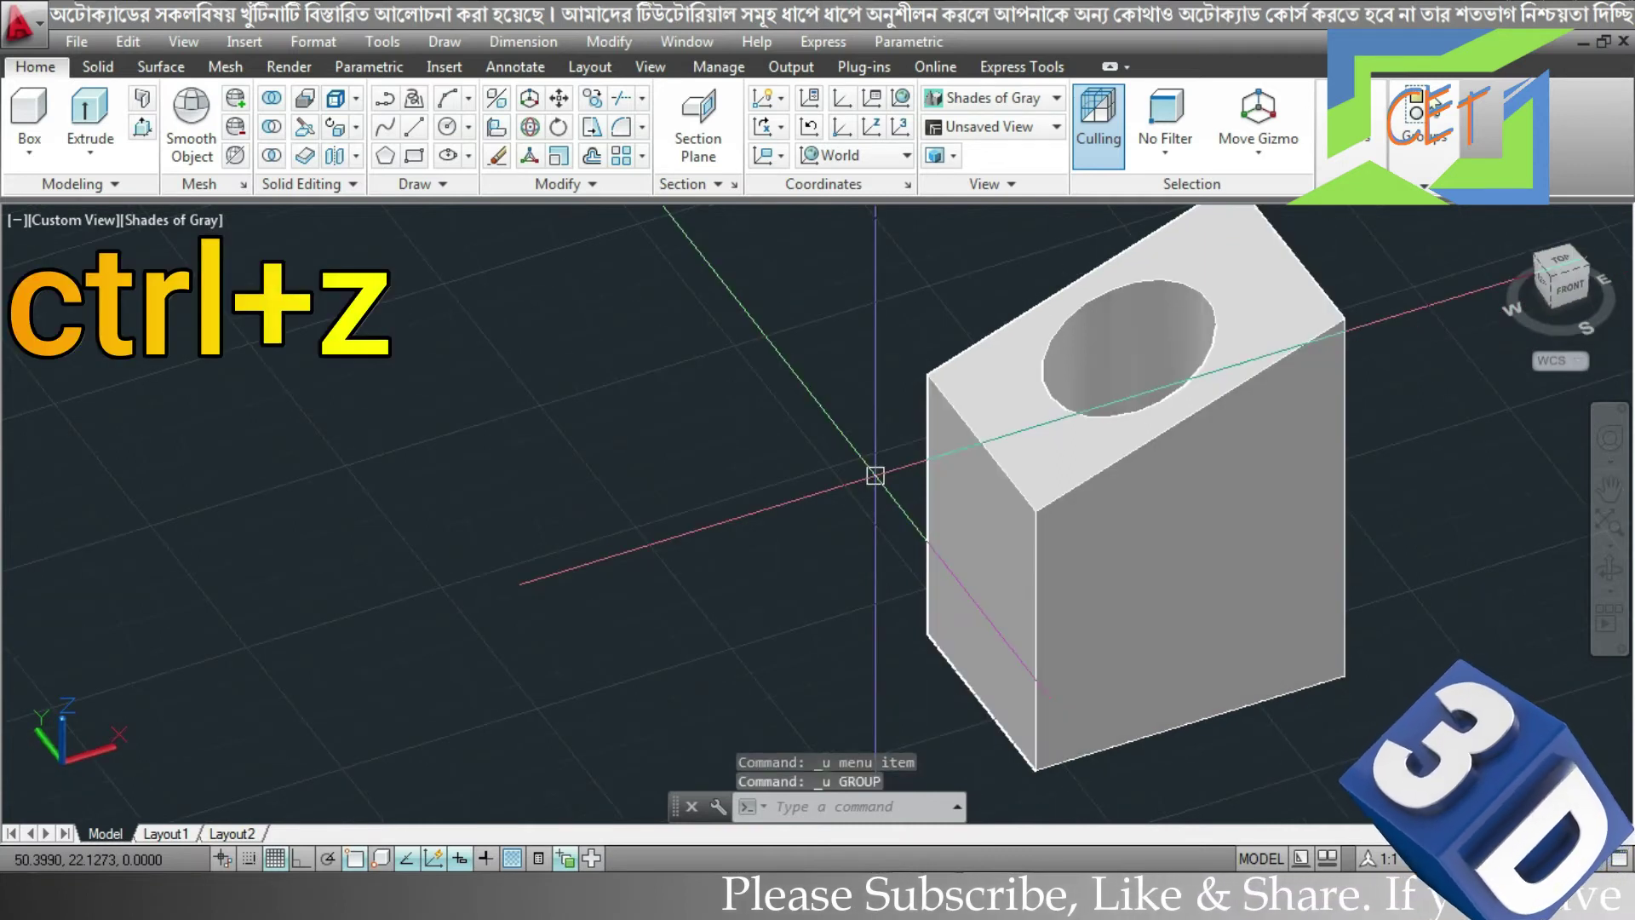
key(ctrl+z)
click(356, 128)
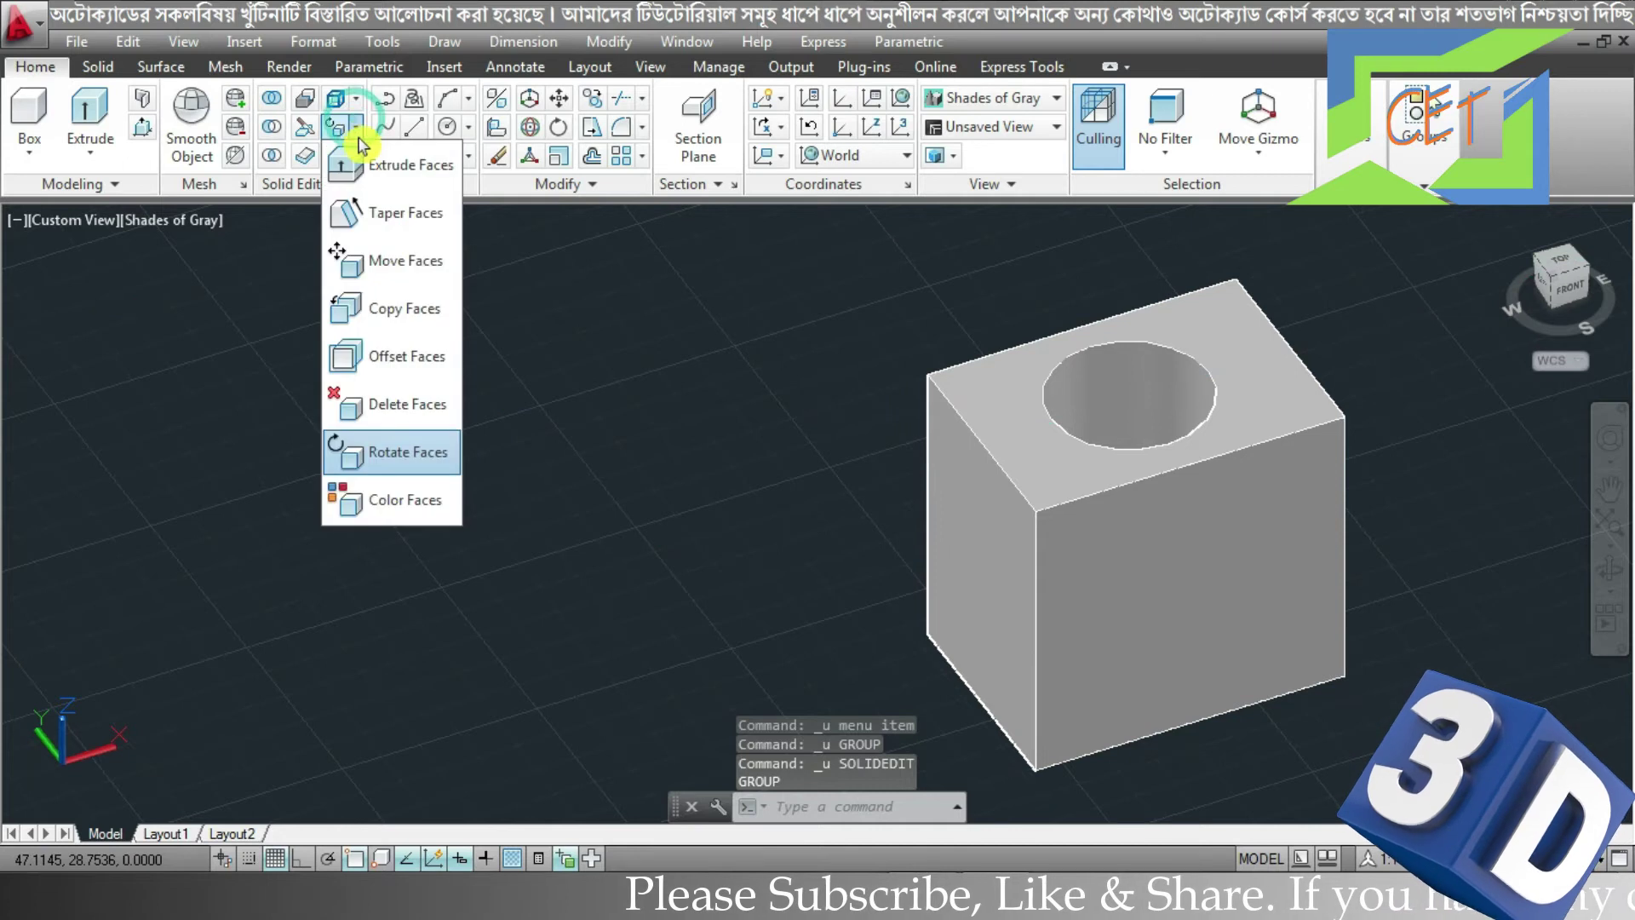
click(391, 448)
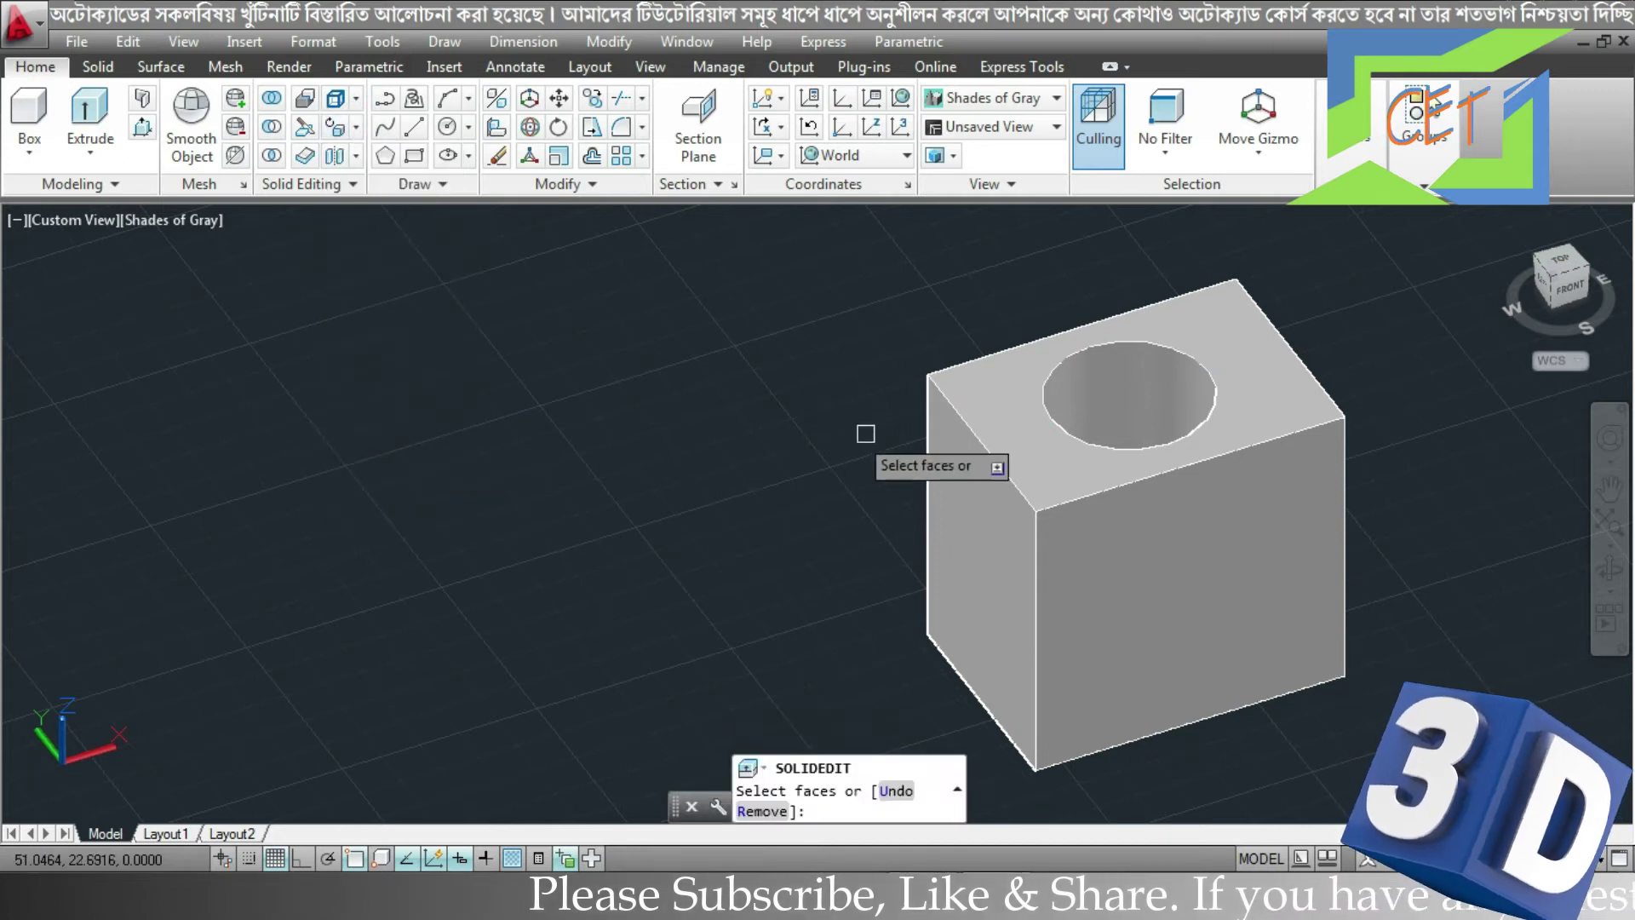
click(982, 405)
key(Return)
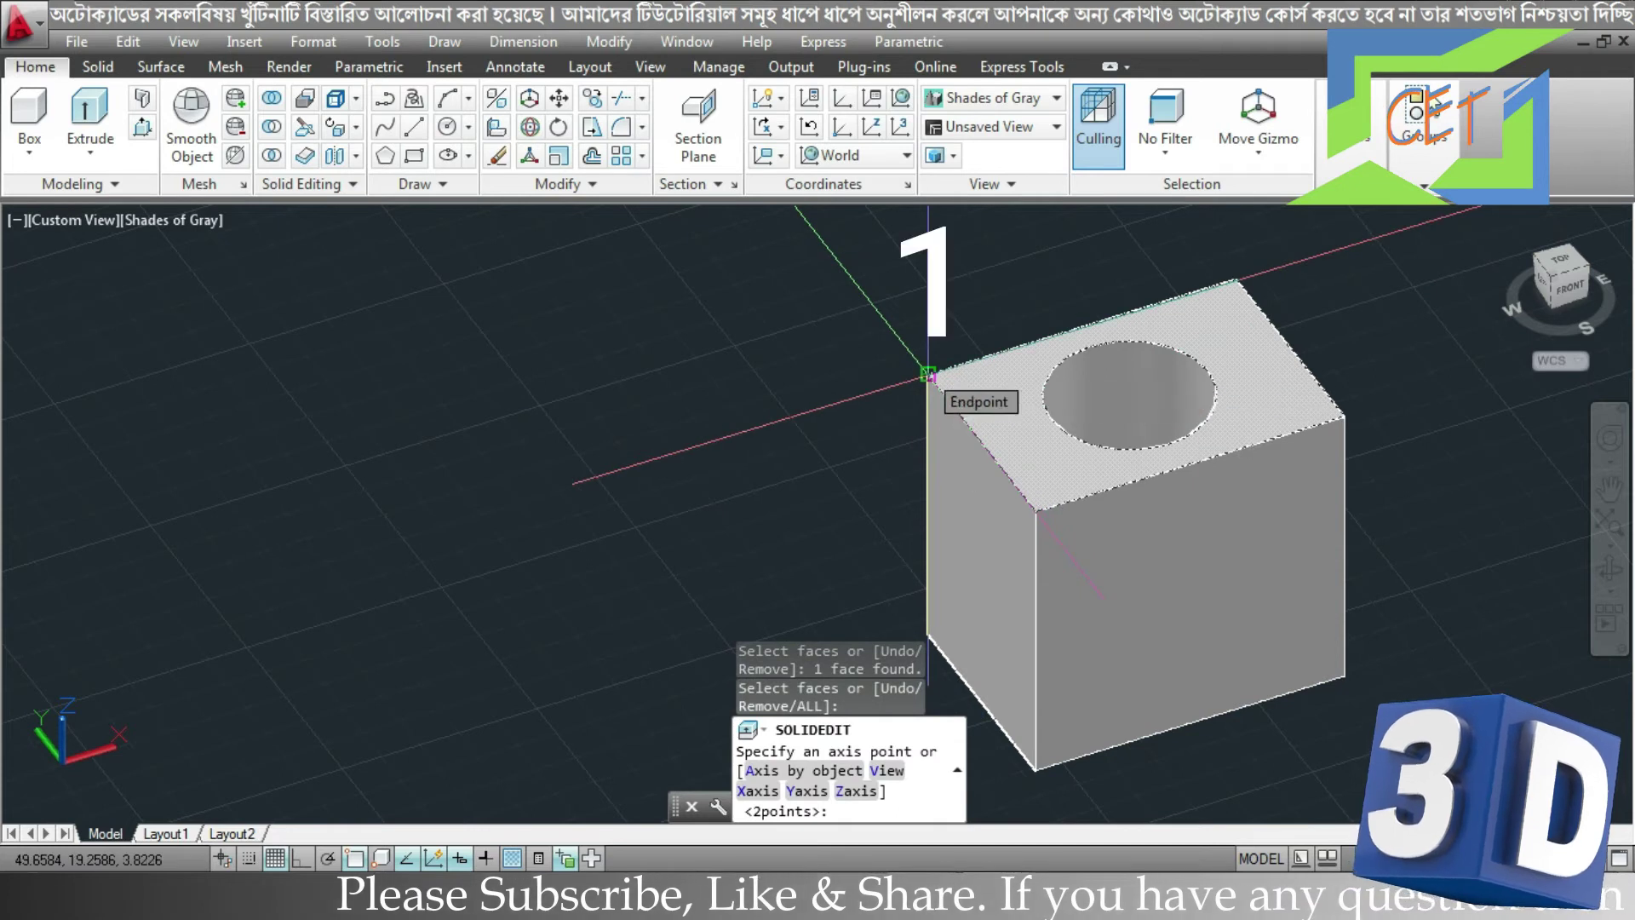
Rotate the box's top face 20° about the left-to-front corner axis.
click(928, 374)
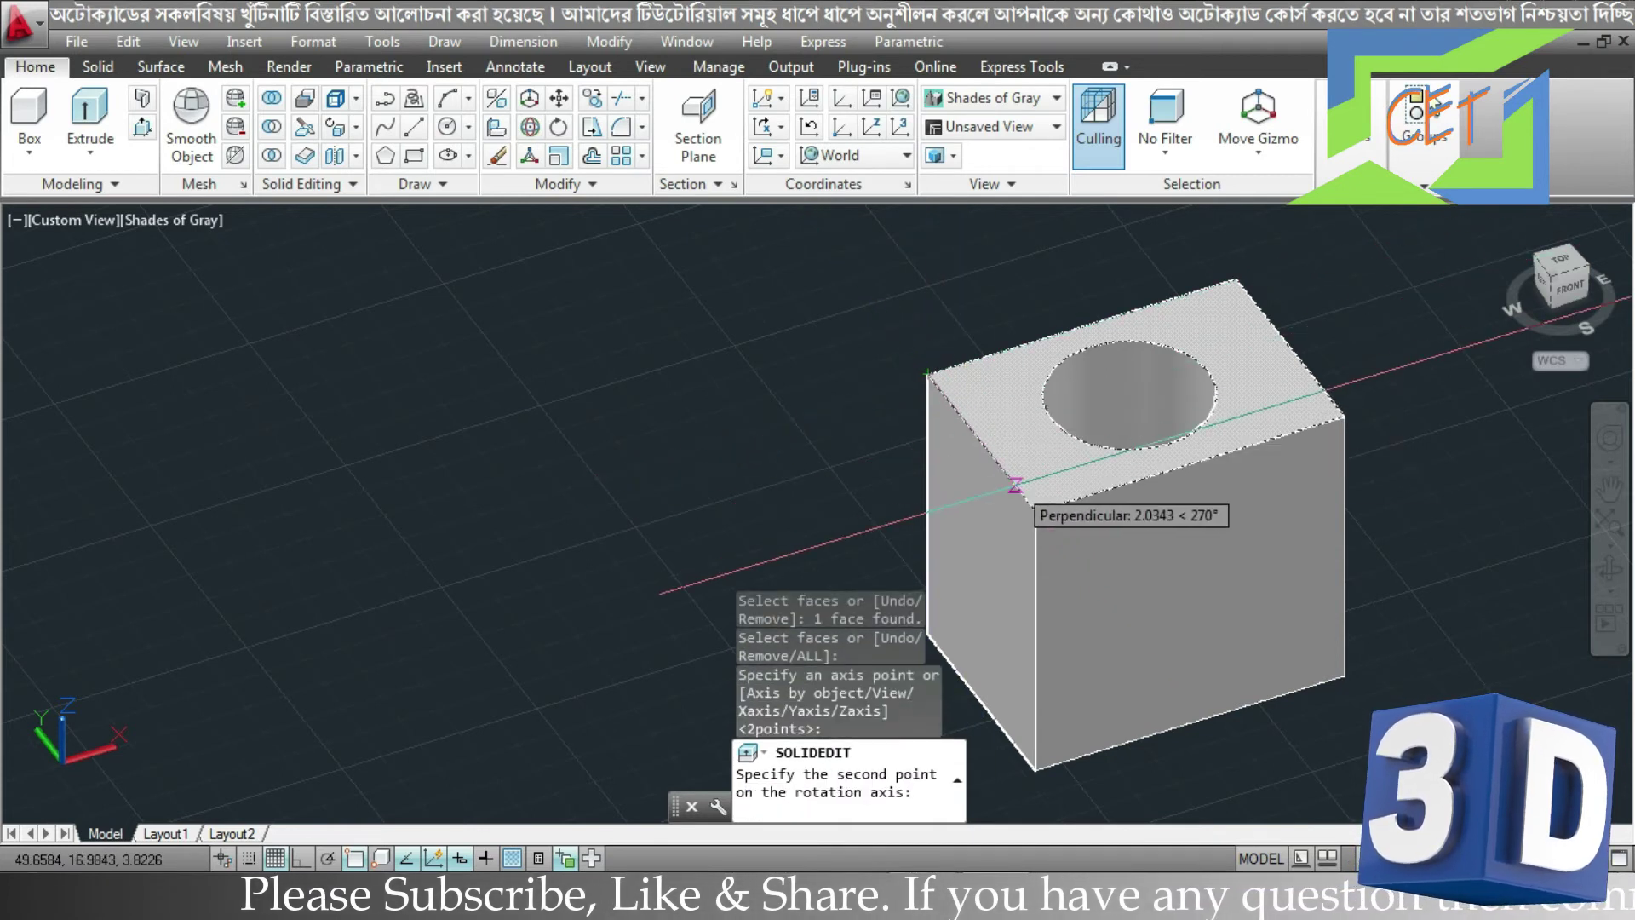
click(1036, 511)
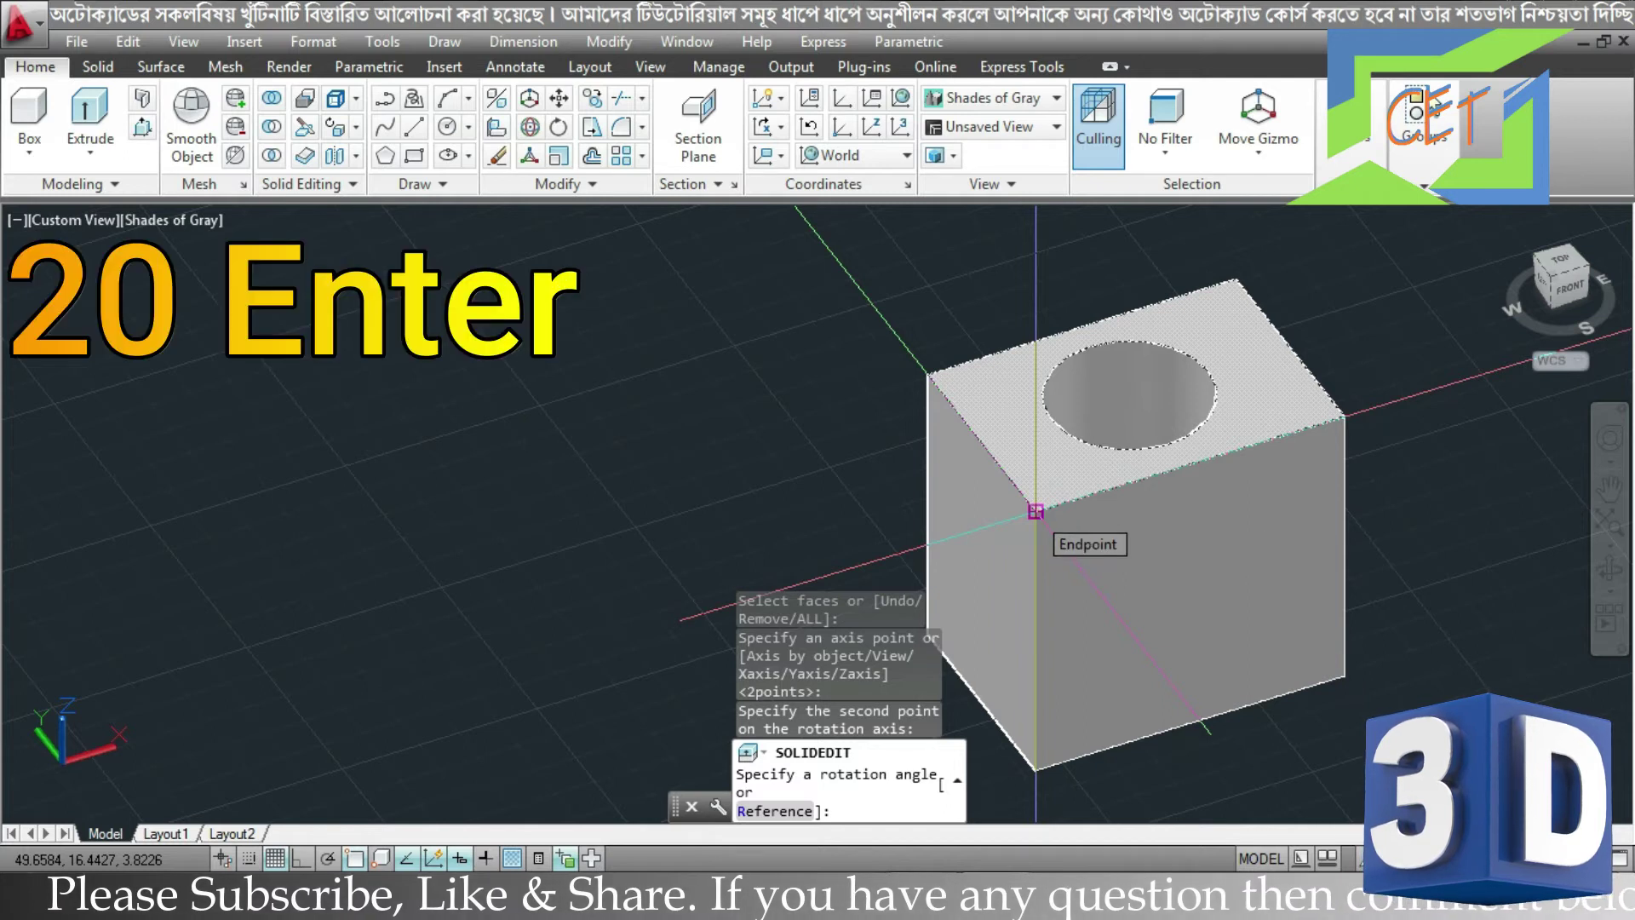
text(20)
key(Return)
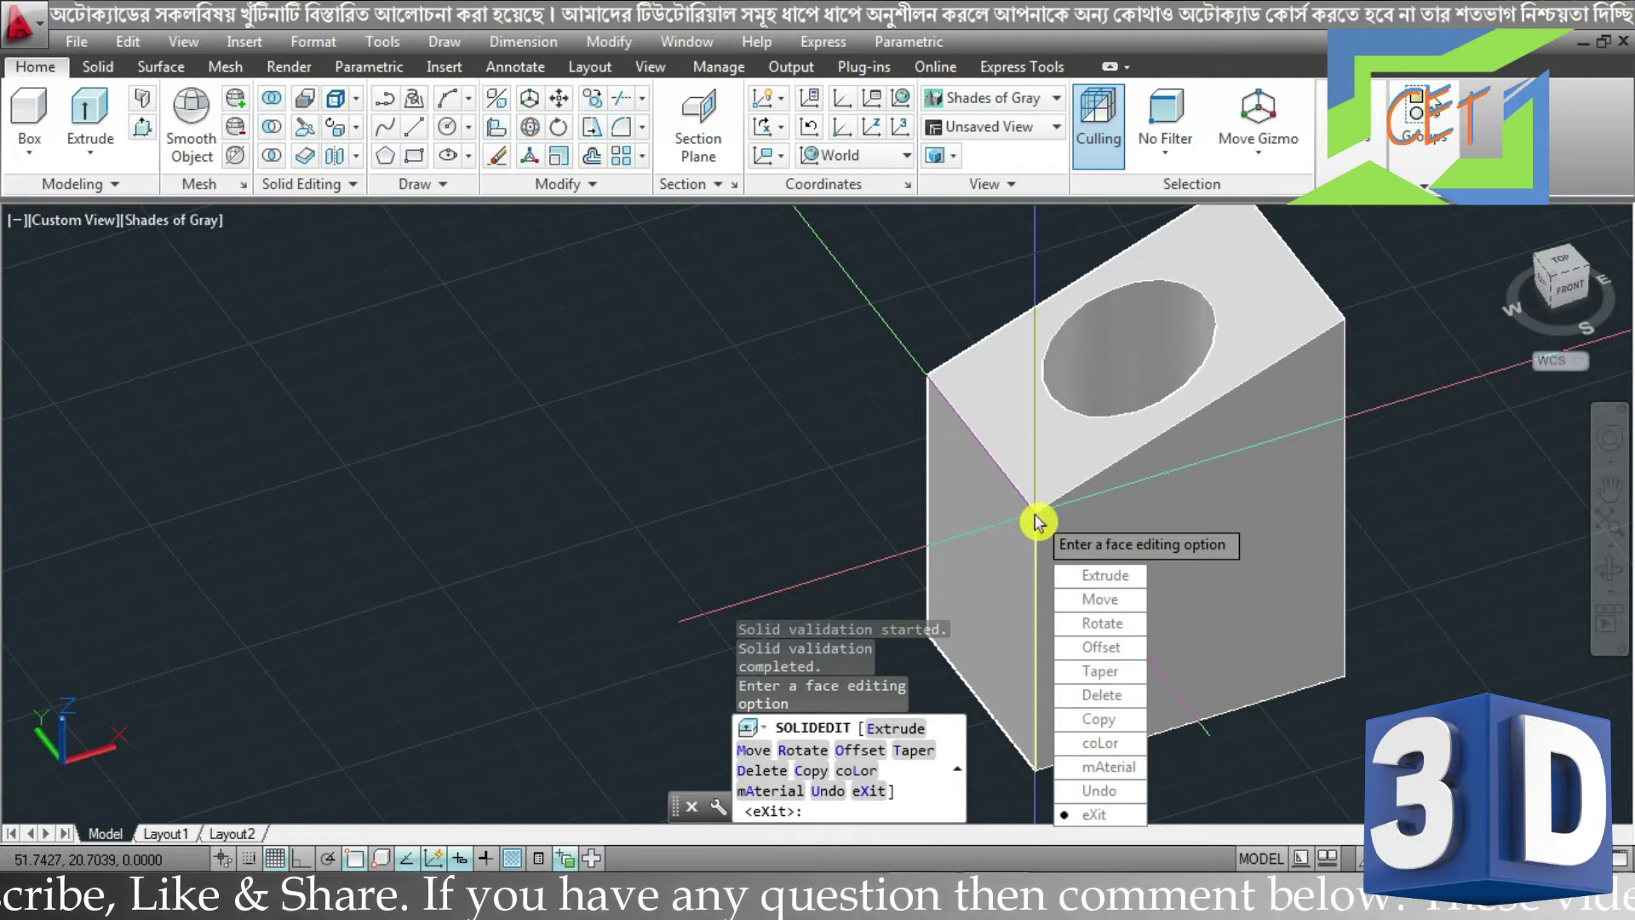
key(Escape)
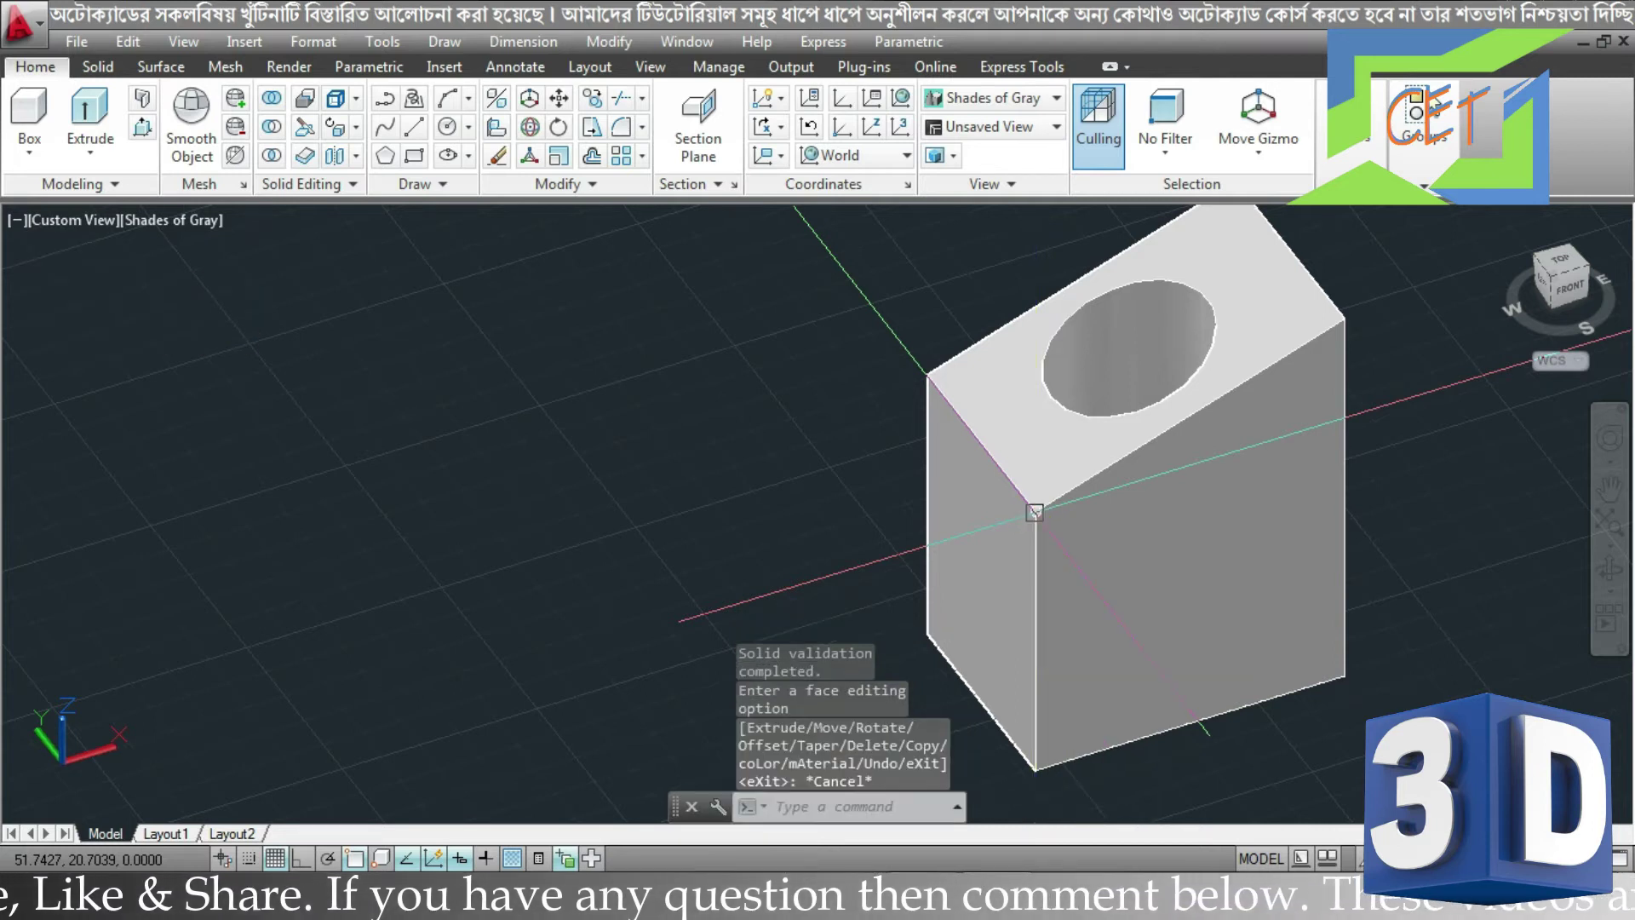
Undo that tilt and select the box's top face for Rotate Faces again.
key(ctrl+z)
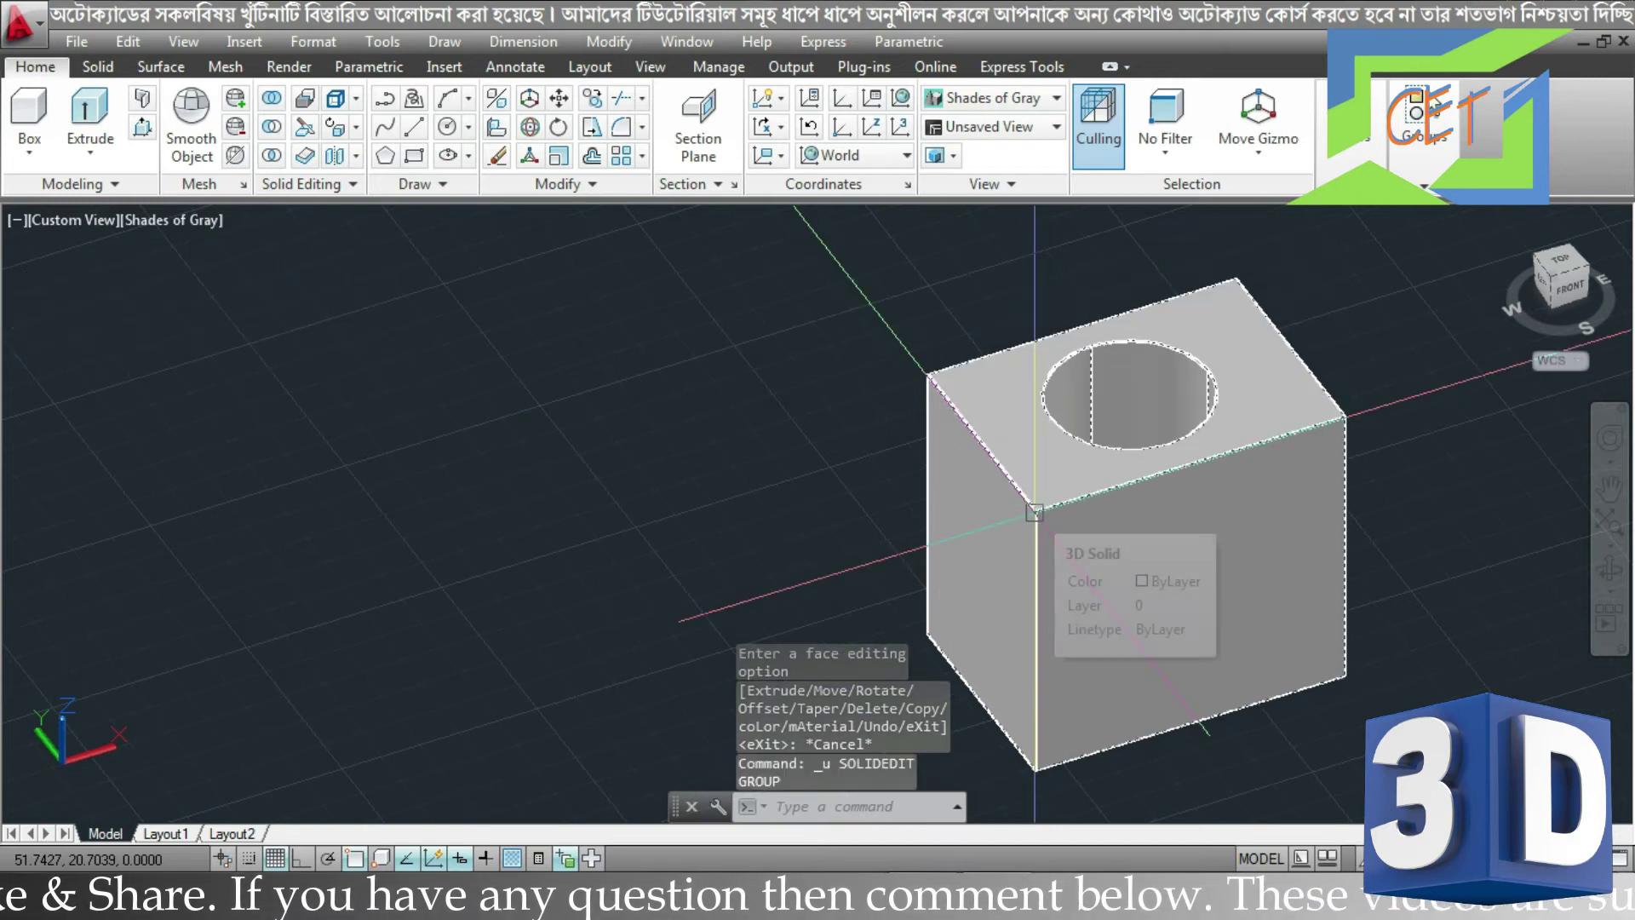
click(356, 155)
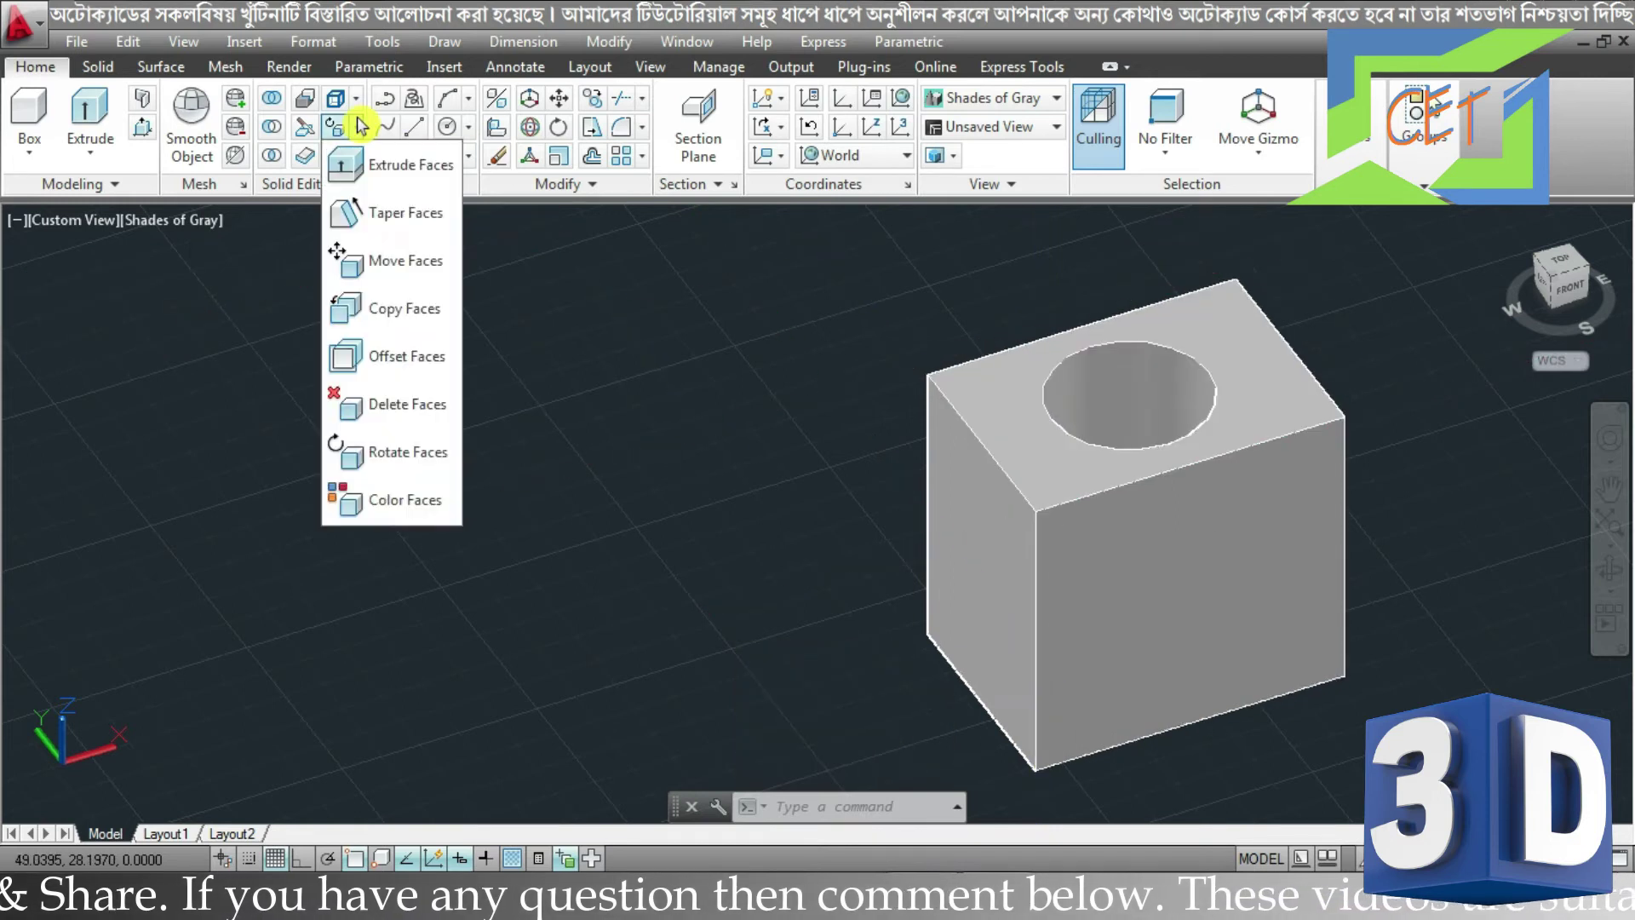
click(397, 458)
click(1019, 392)
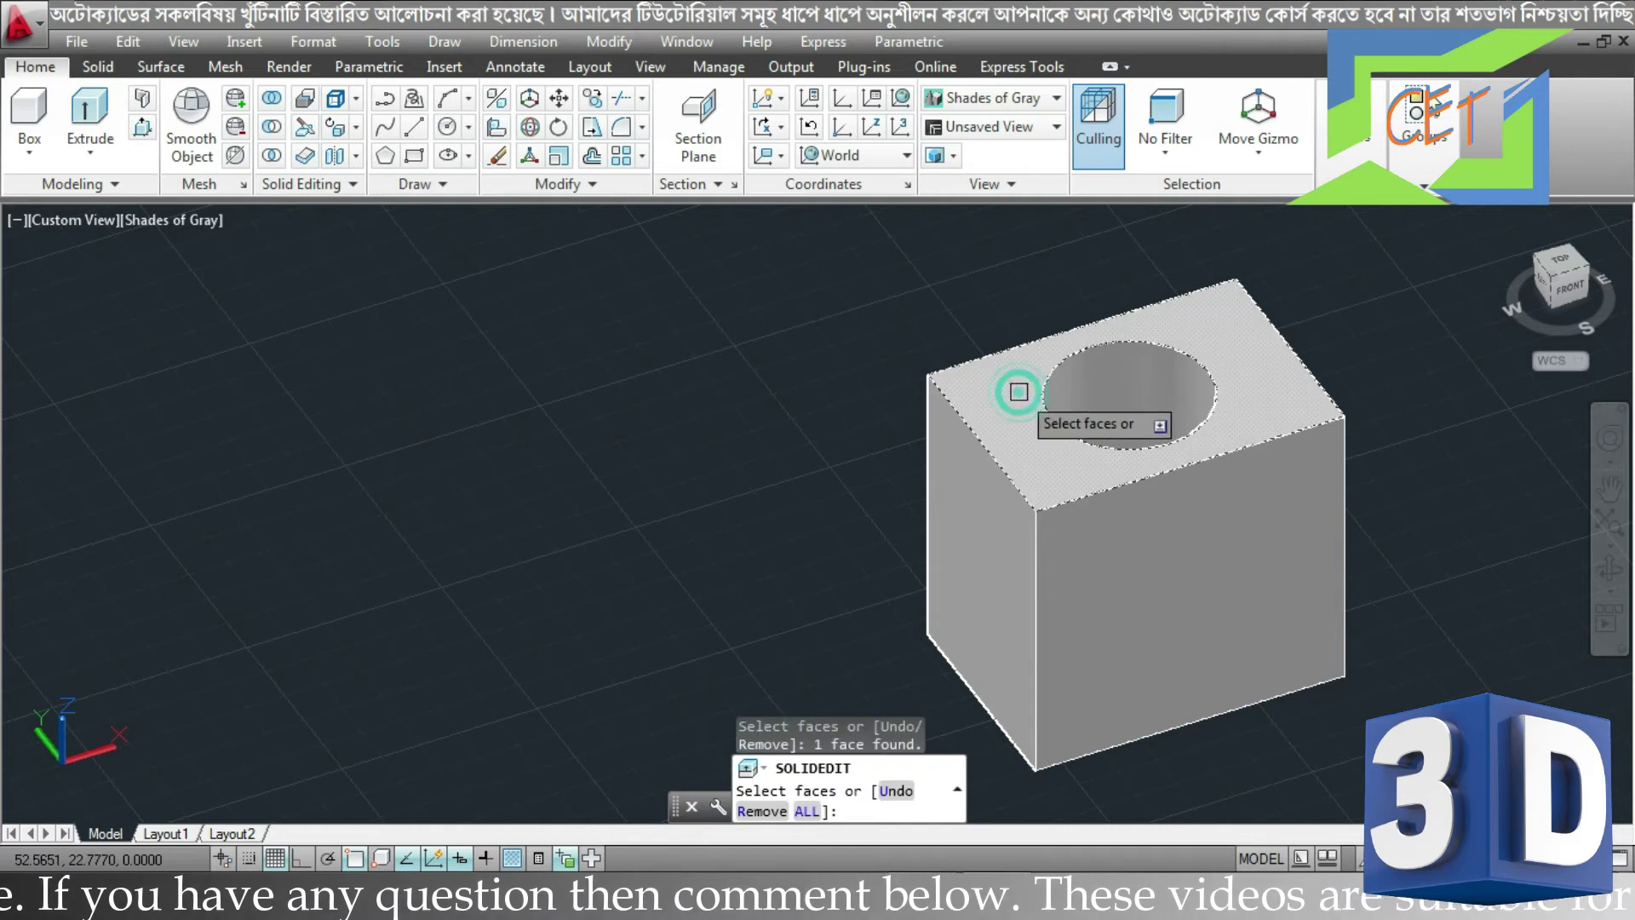
key(Return)
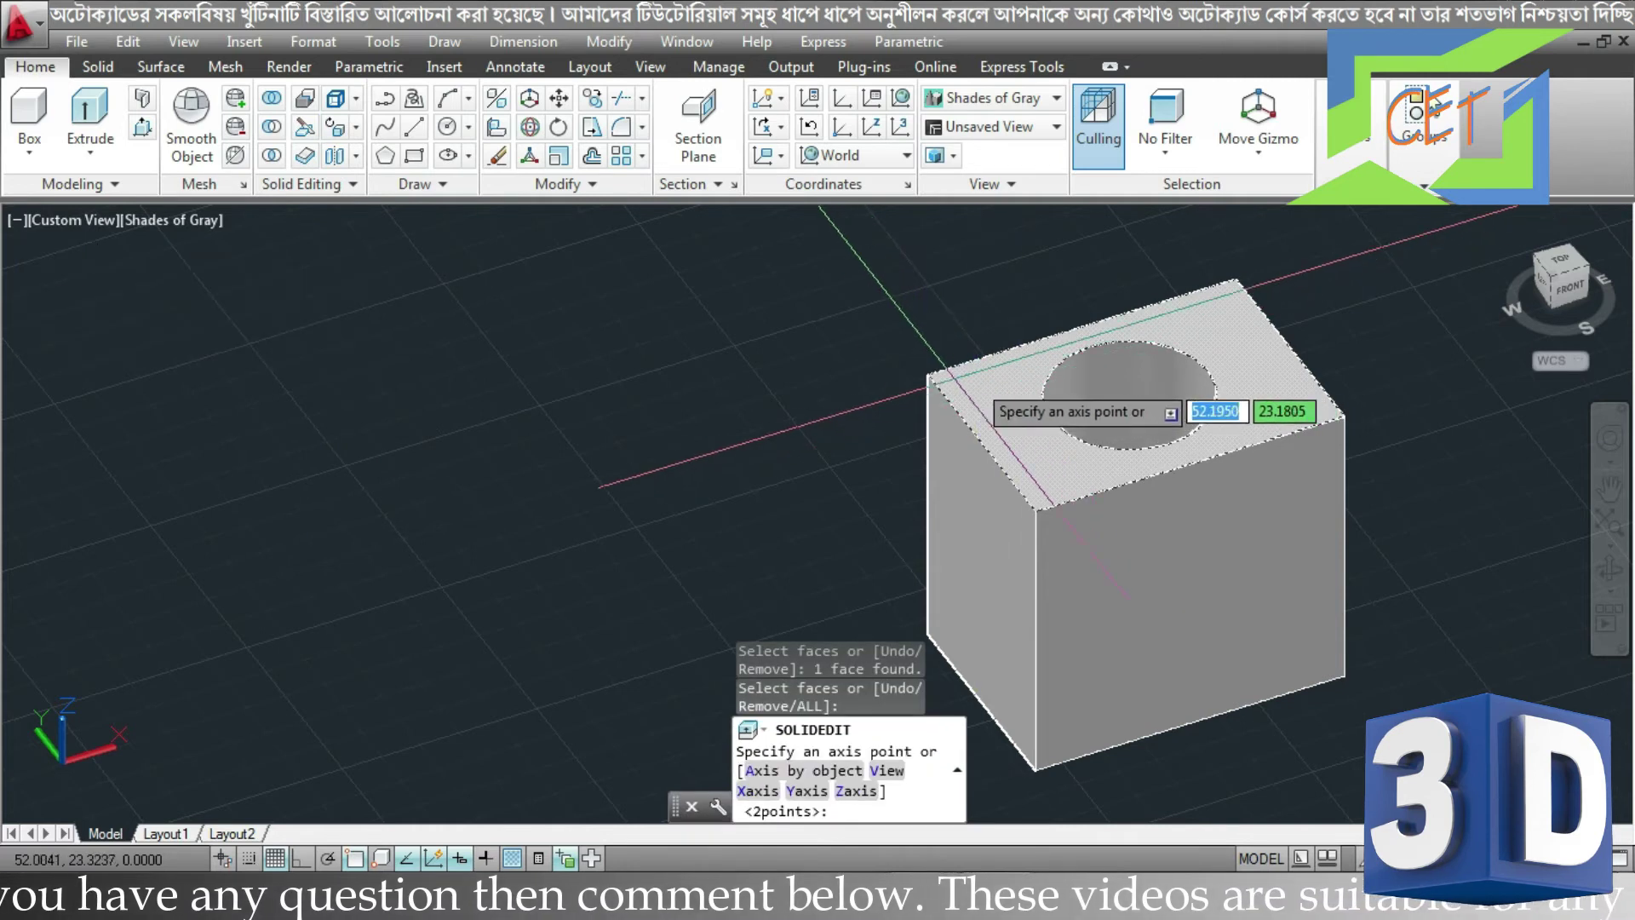
Tilt the box's top face -20° about the left-to-front corner axis and exit face editing.
click(928, 375)
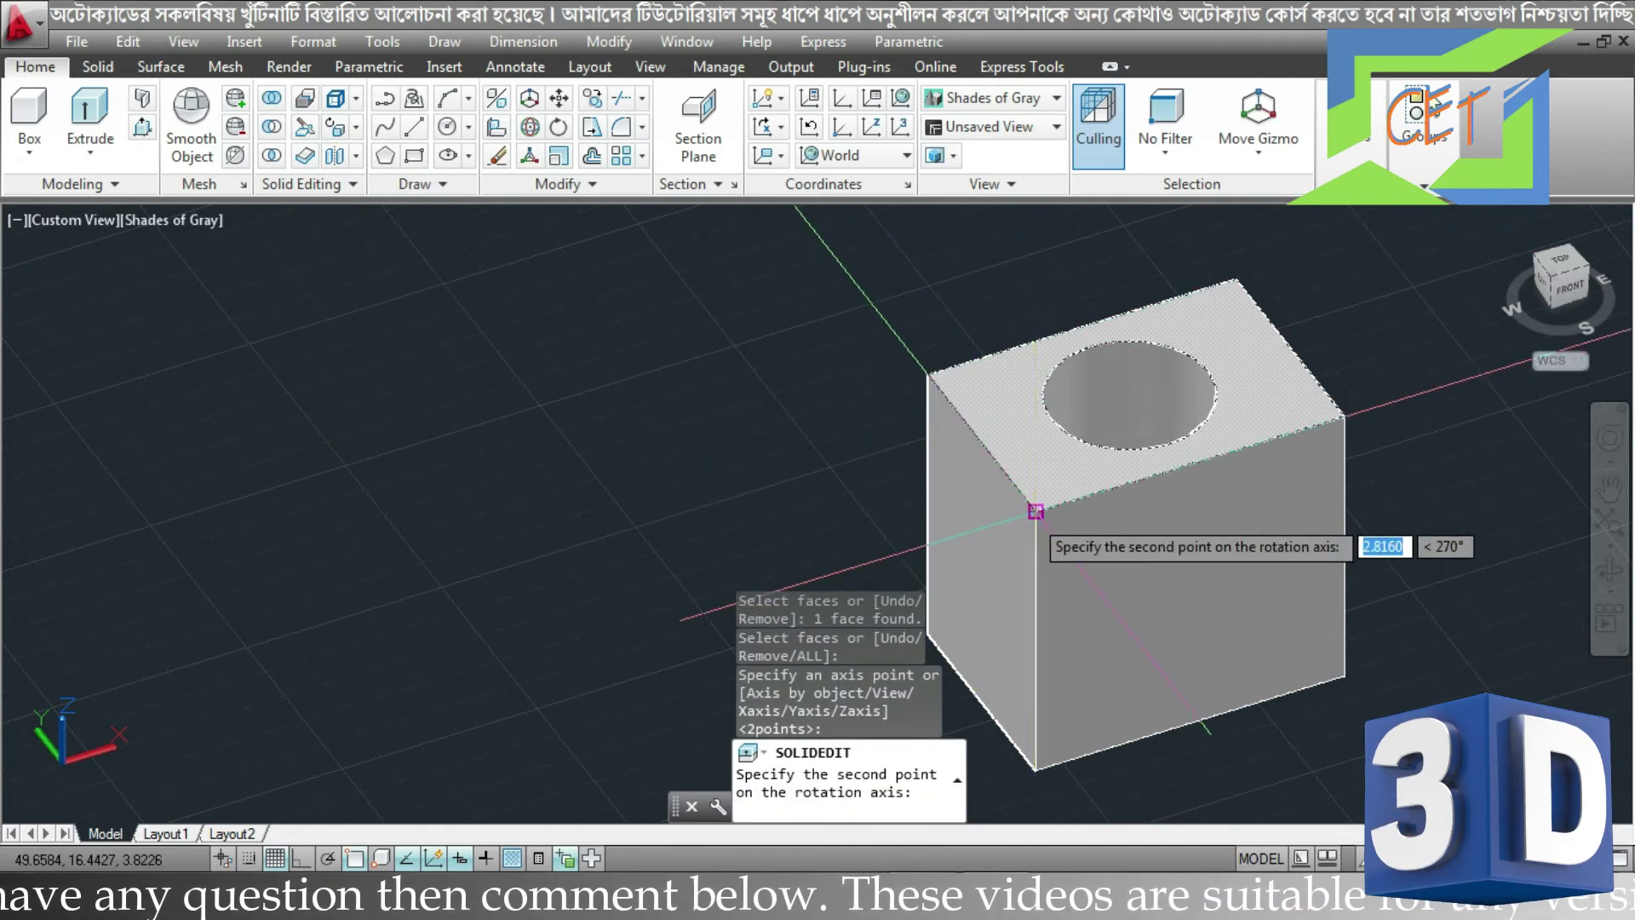
click(1035, 511)
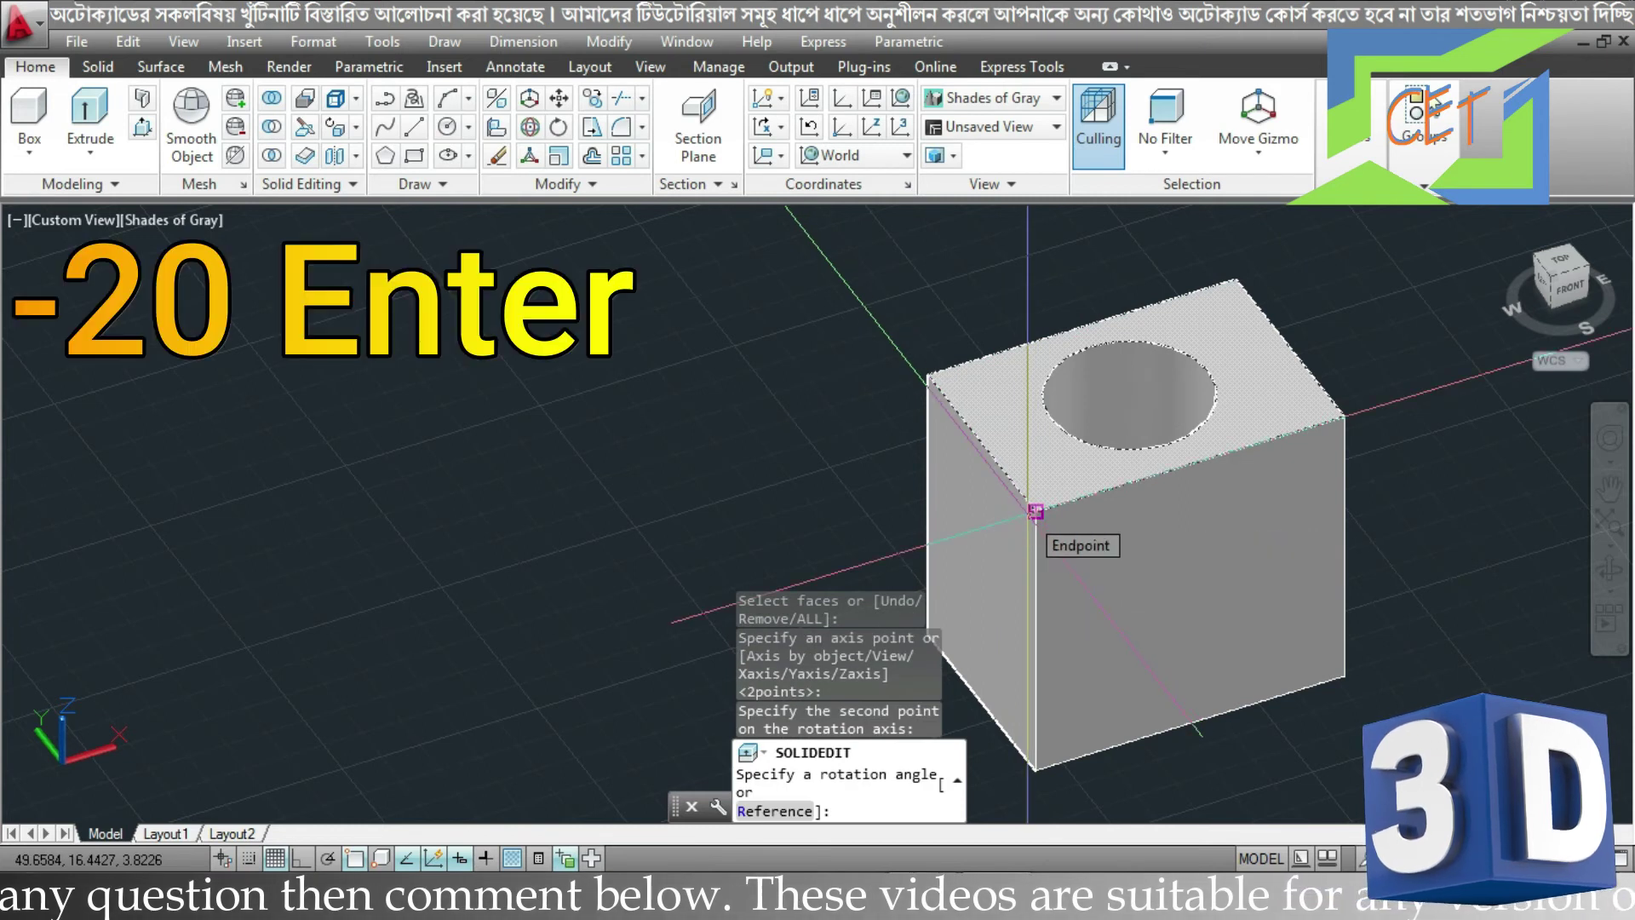
text(-20)
key(Return)
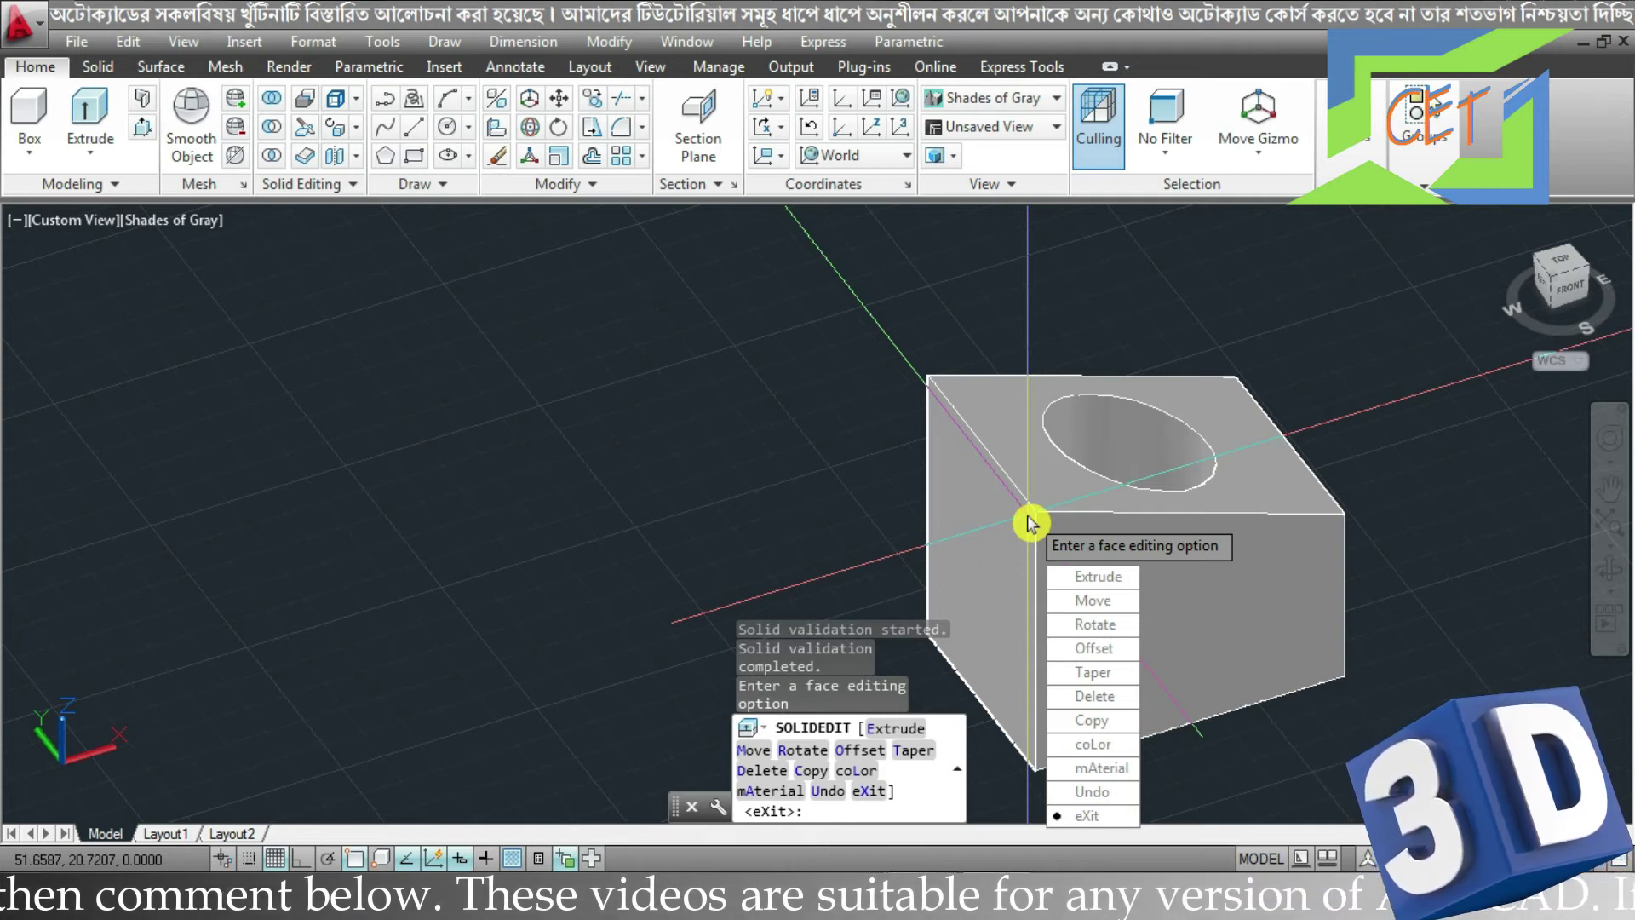
key(Escape)
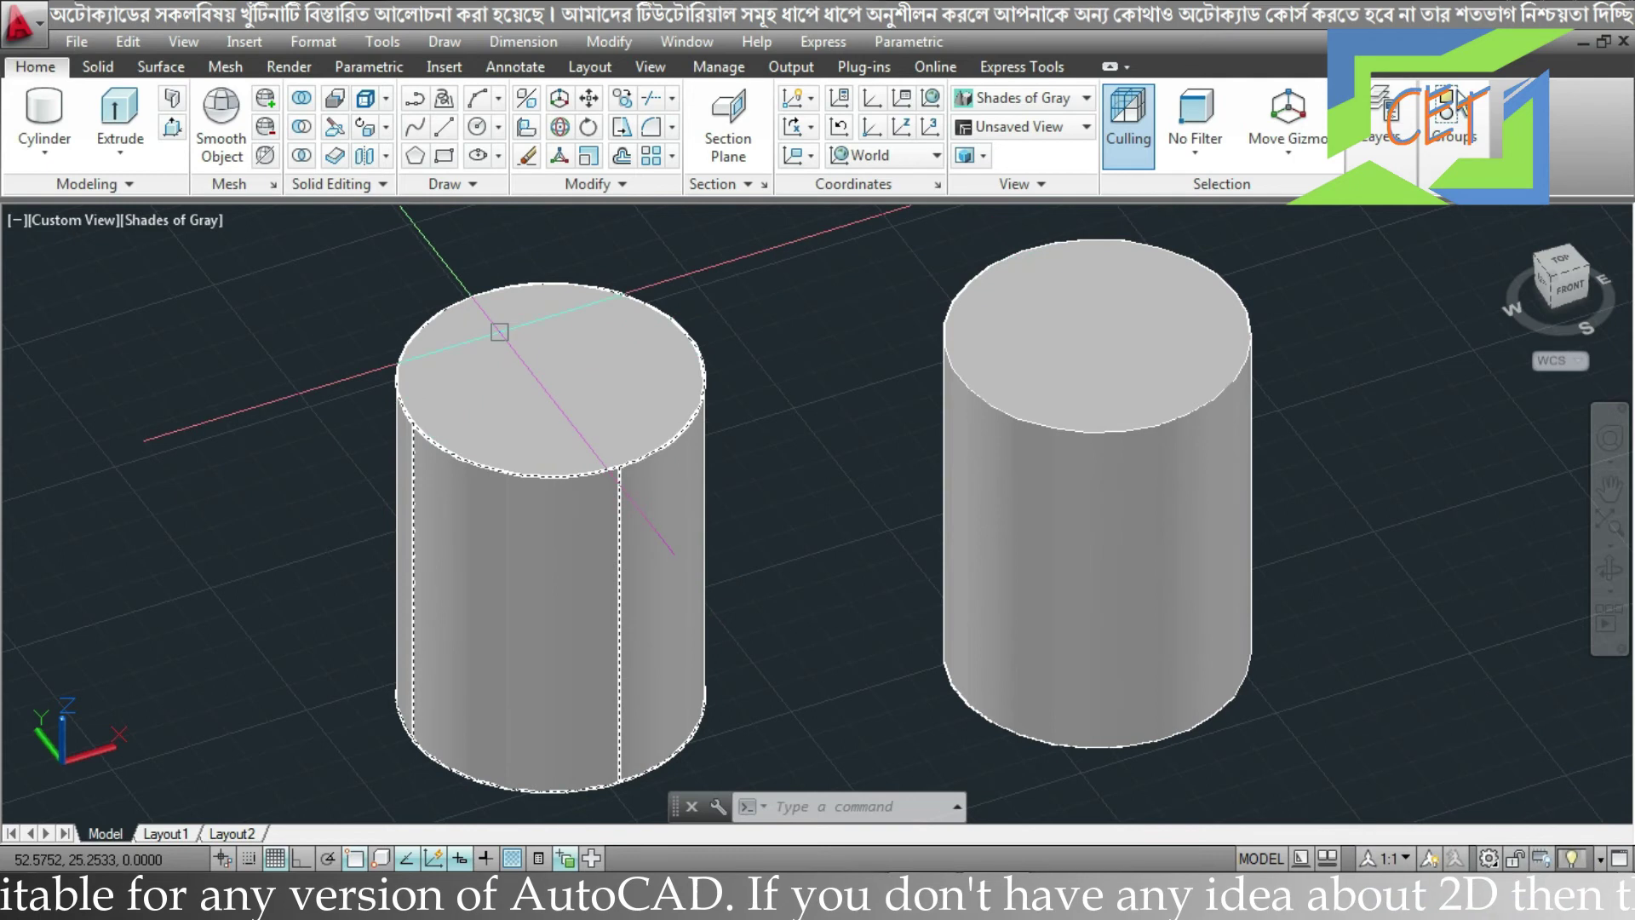
Rotate the left cylinder's top face 45° about an axis between opposite top-edge quadrants.
click(387, 128)
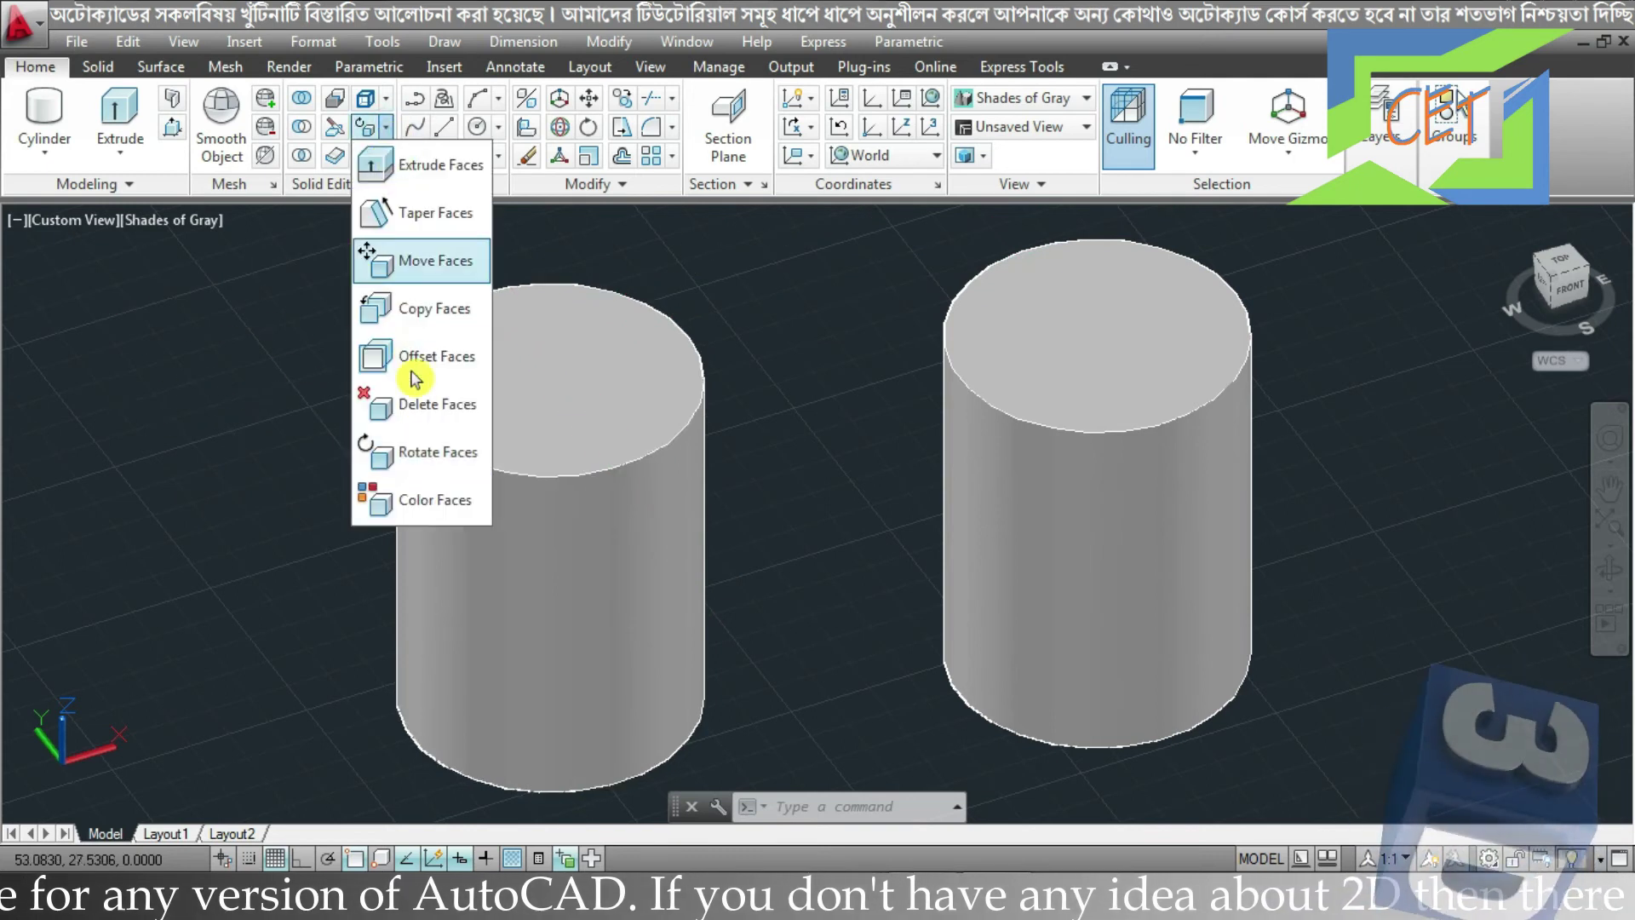
click(422, 439)
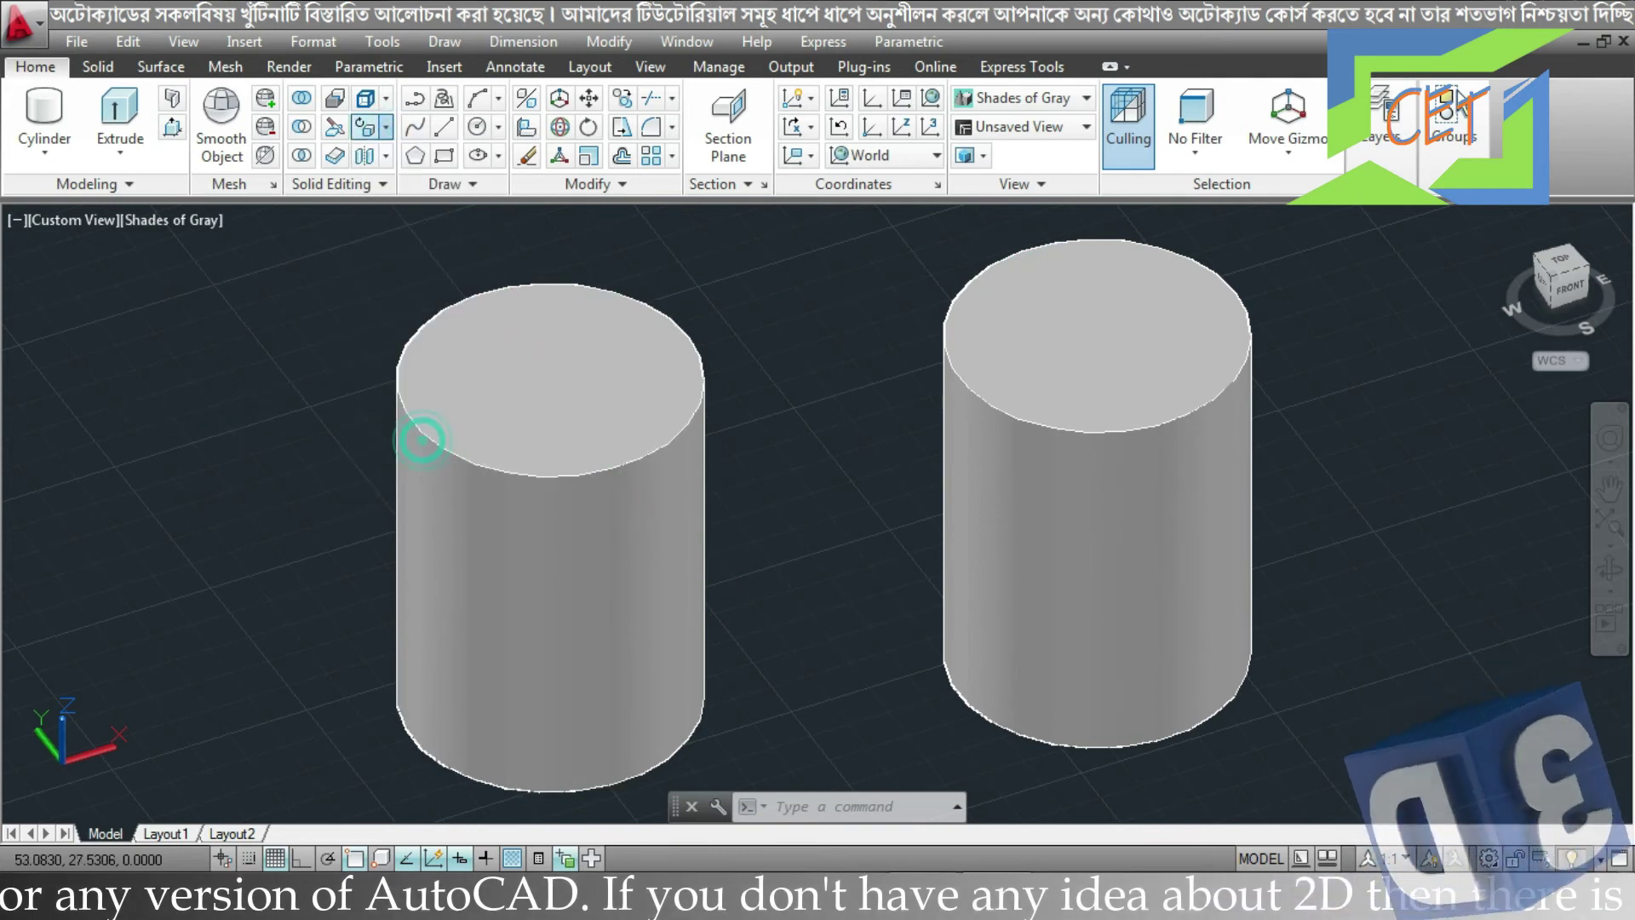
click(530, 410)
key(Return)
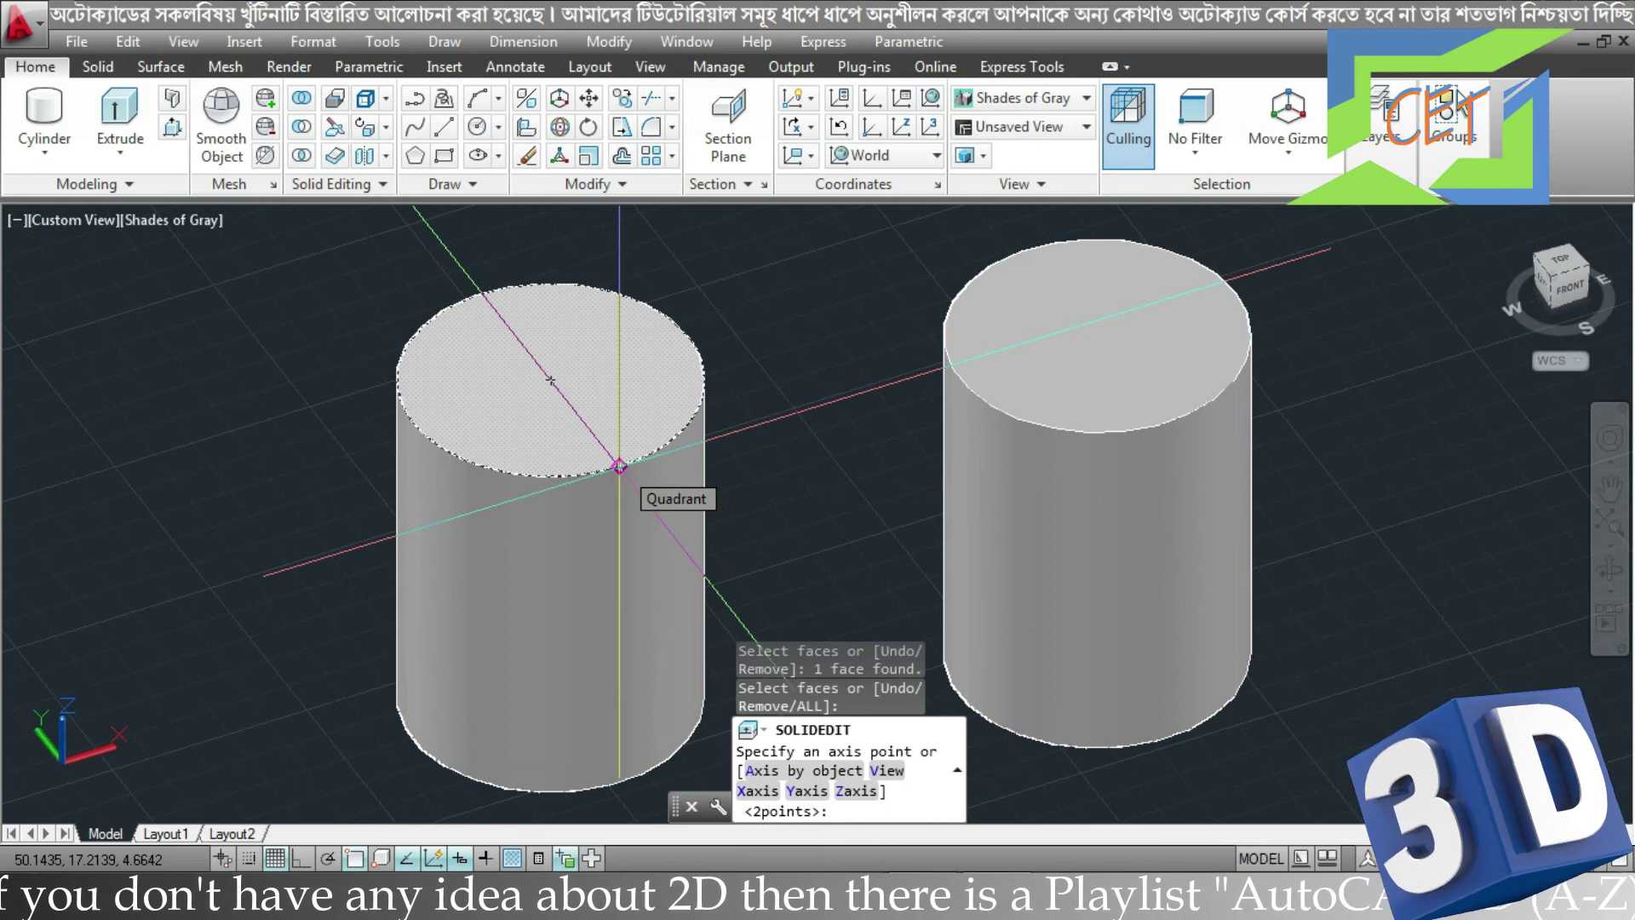
click(620, 466)
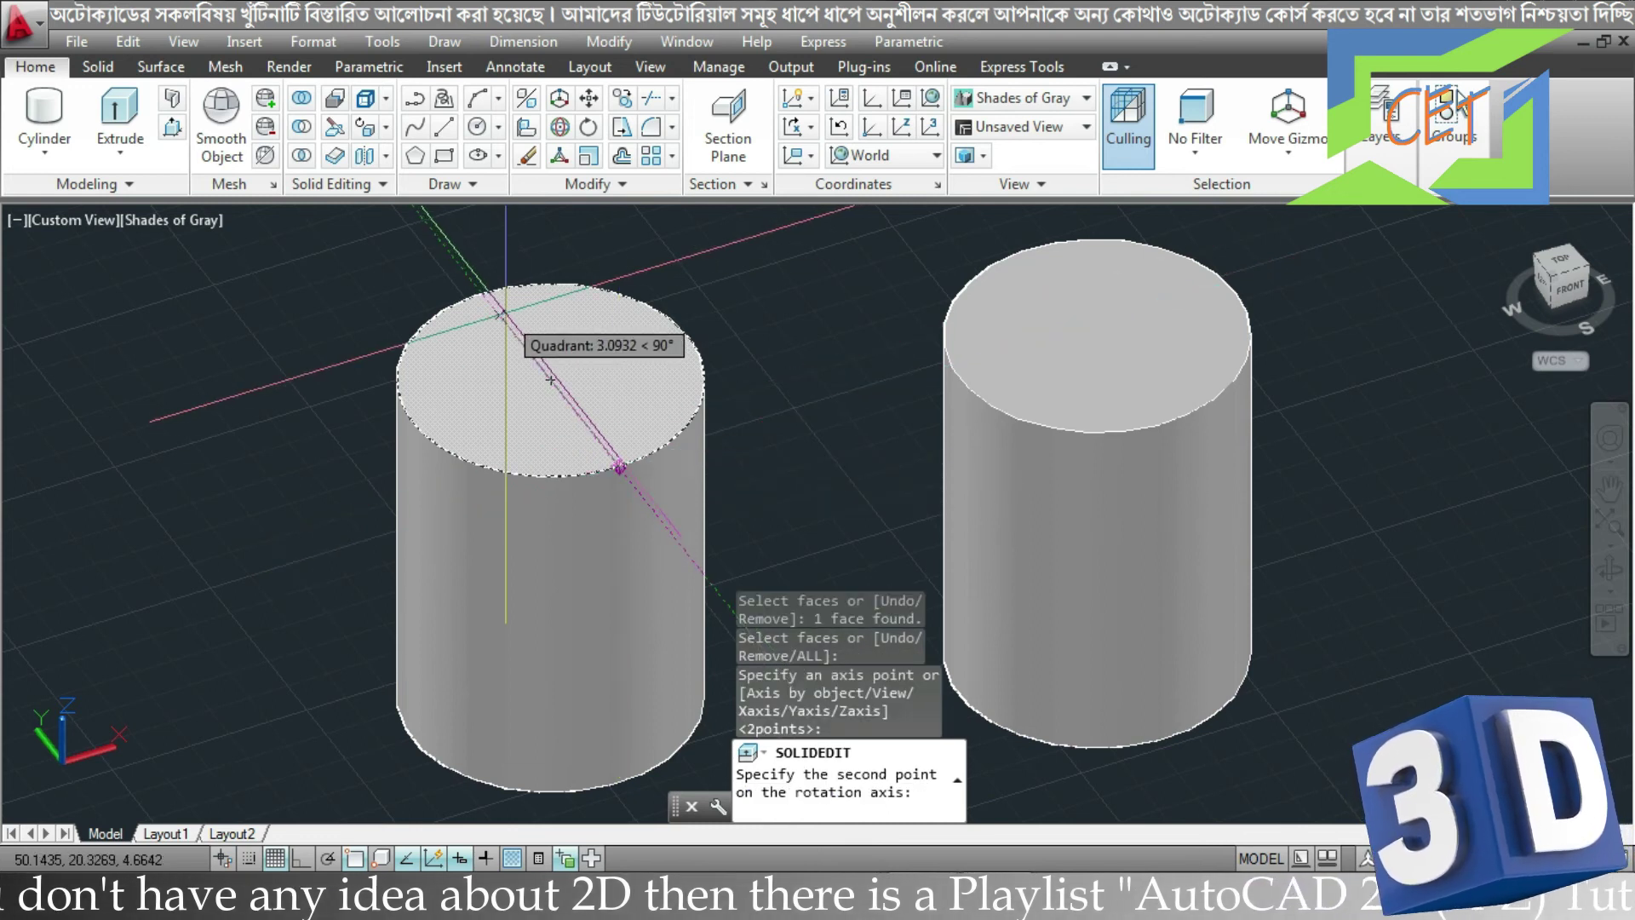
click(483, 292)
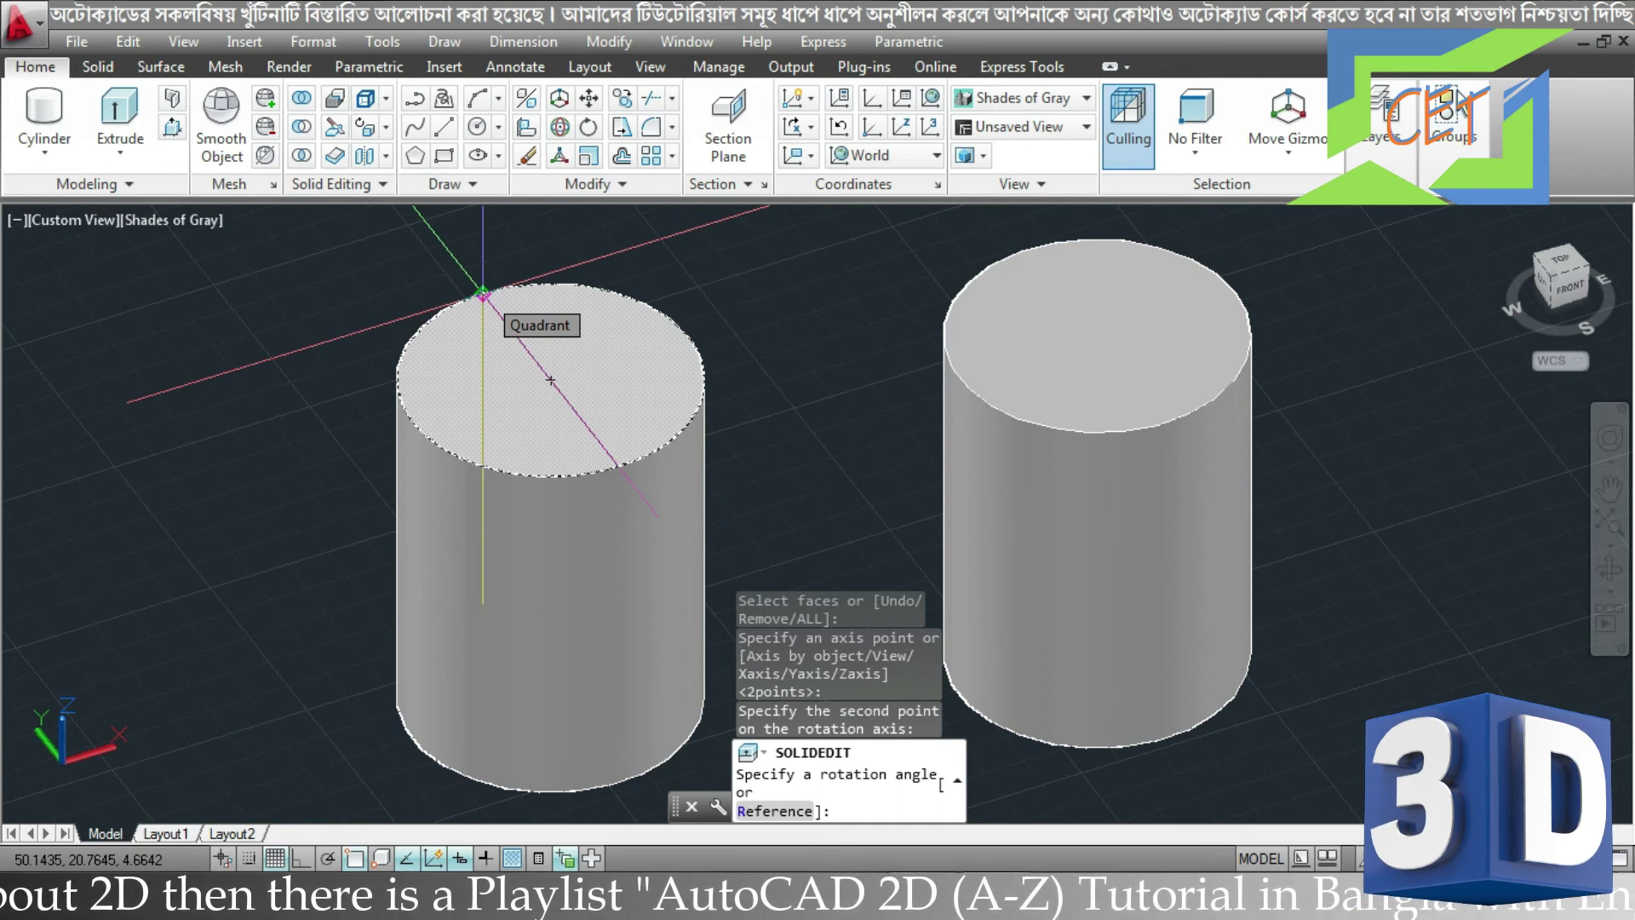
text(45)
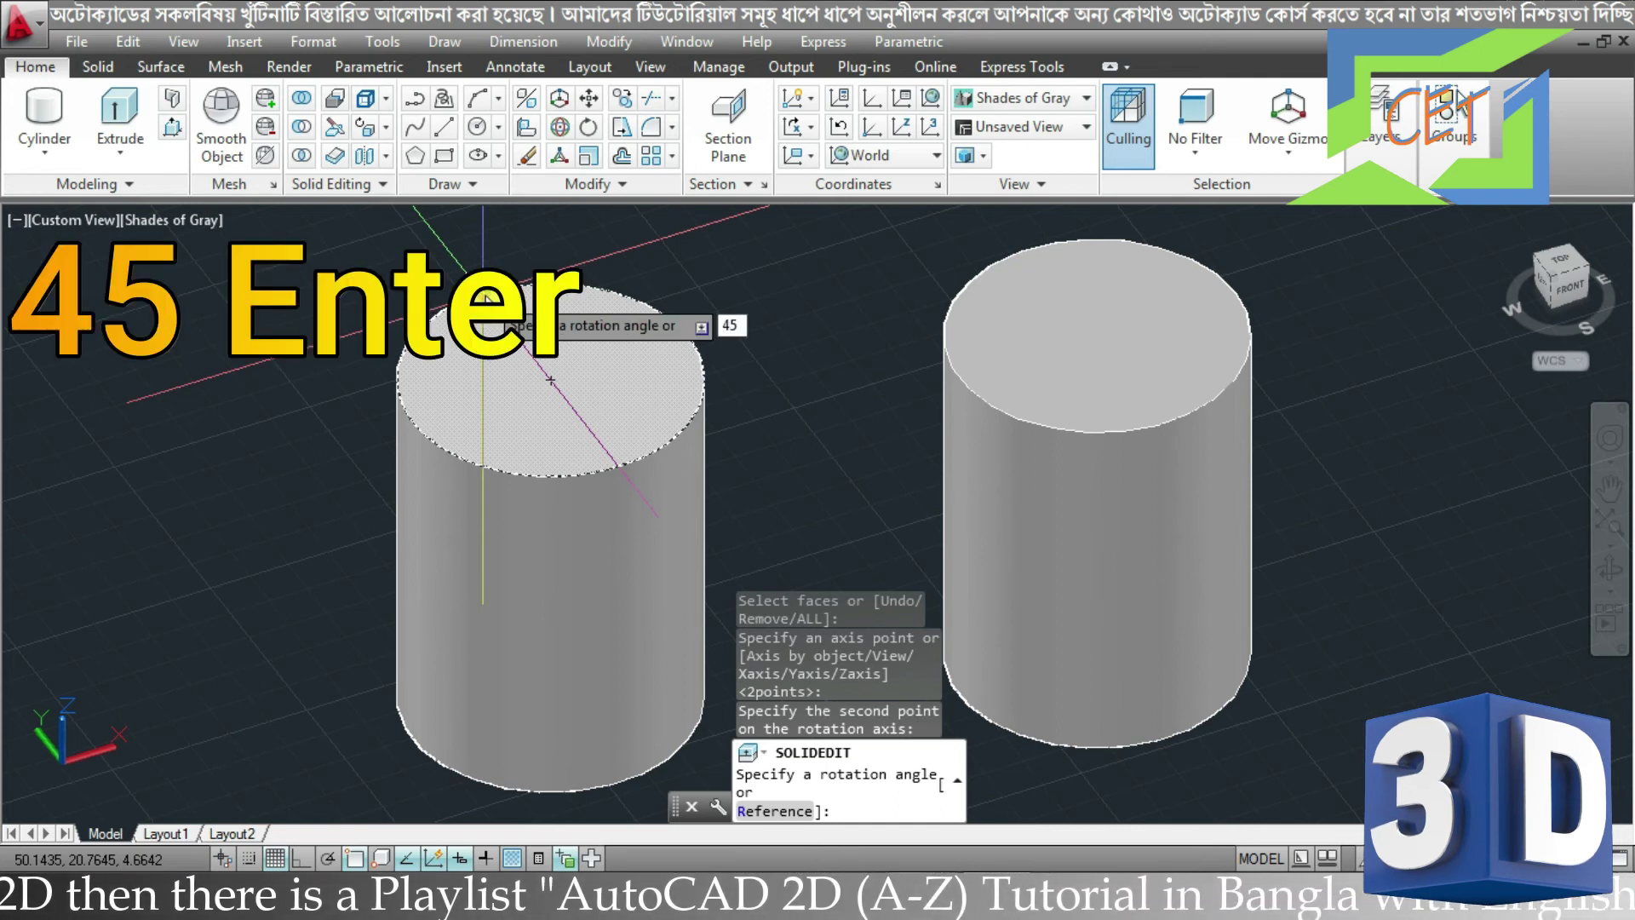
key(Return)
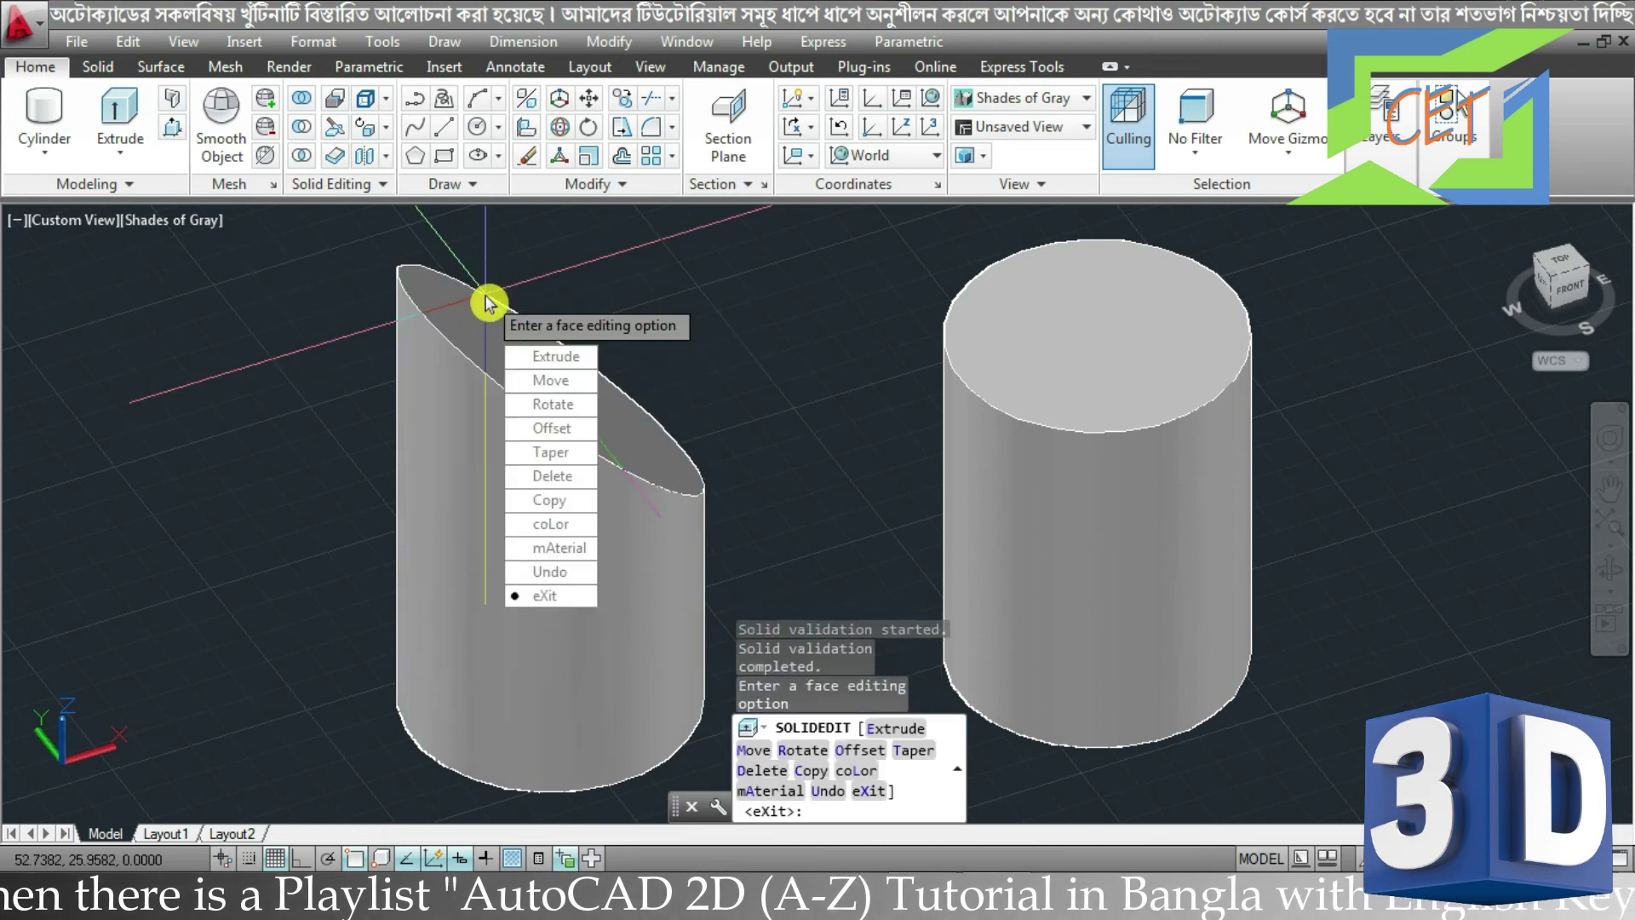
key(Escape)
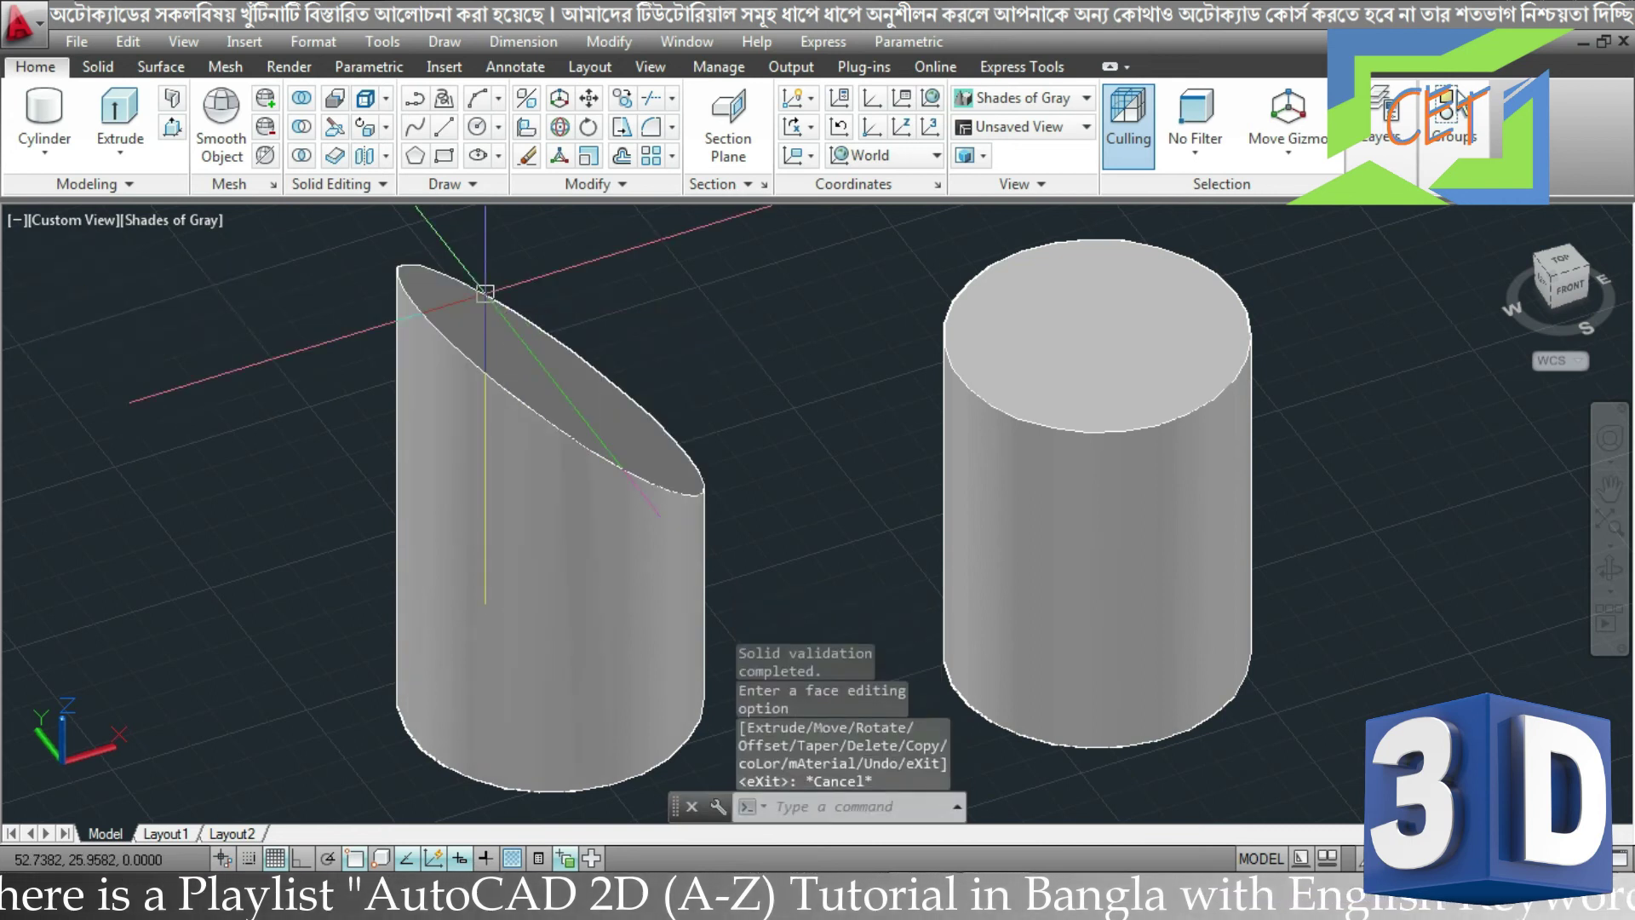
Rotate the right cylinder's top face -45° about an axis across its top edge.
click(483, 291)
click(388, 133)
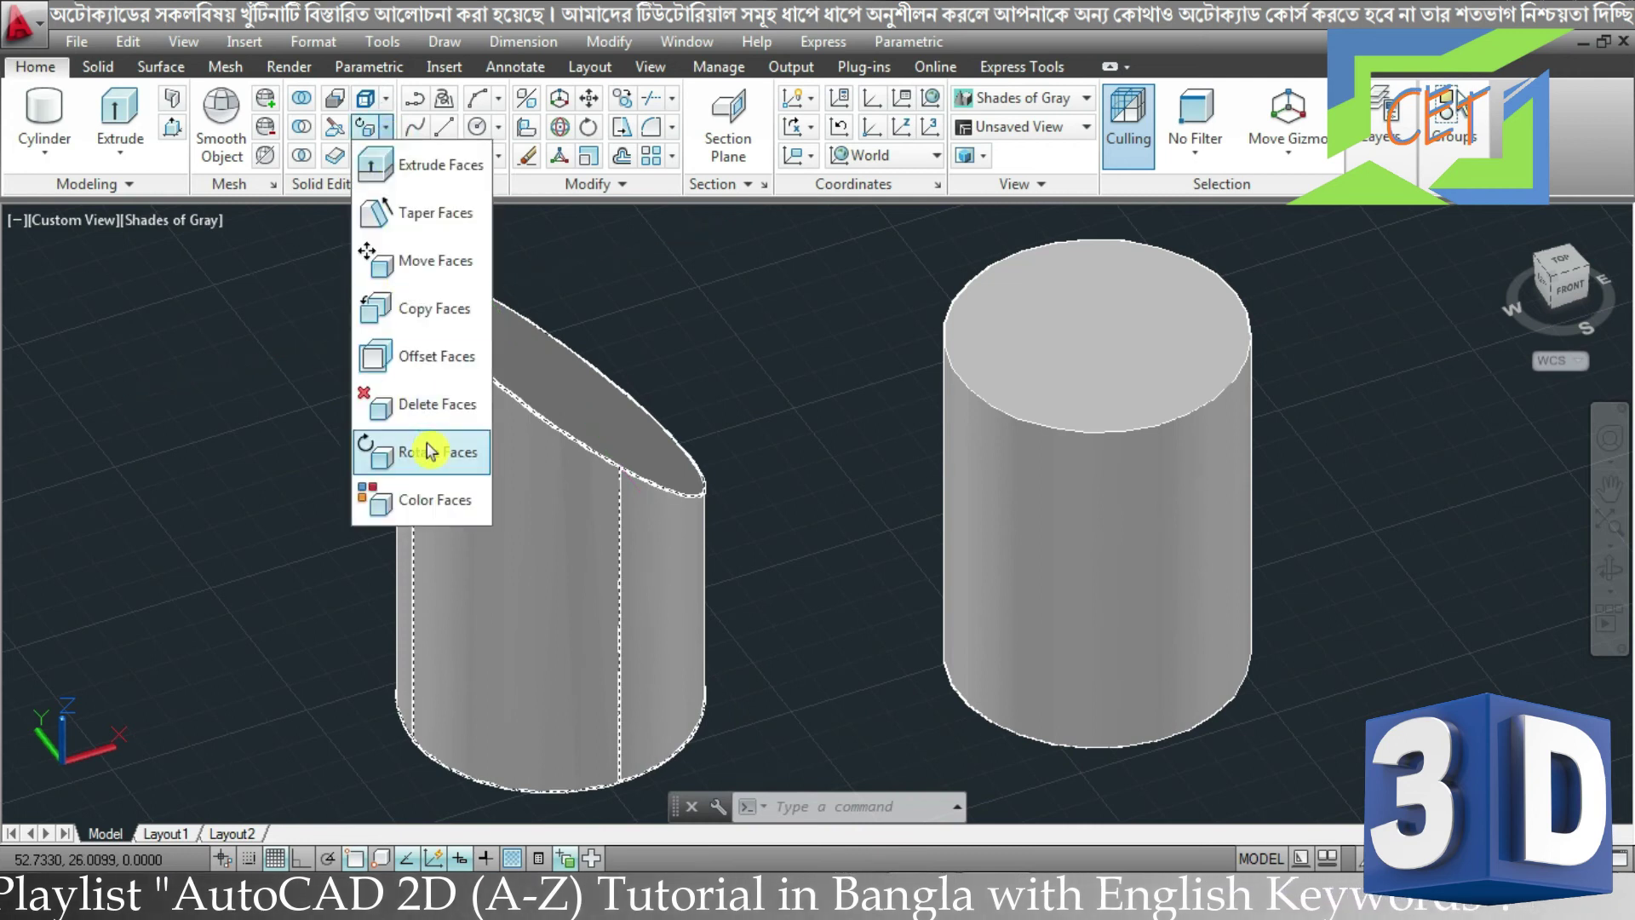
click(431, 652)
click(1211, 316)
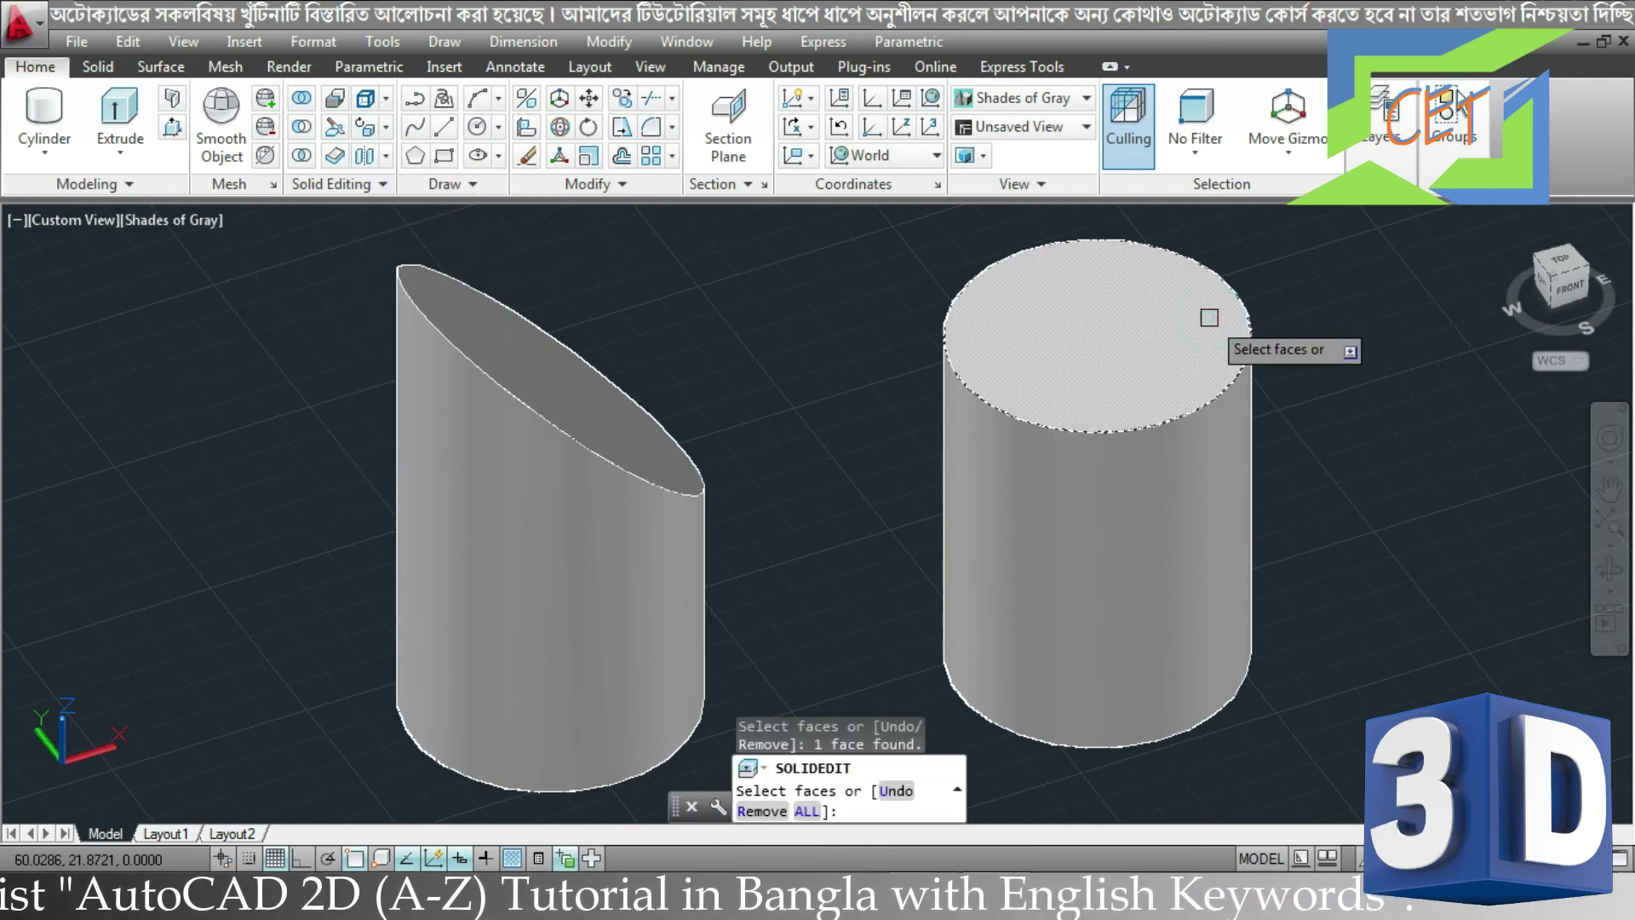
key(Return)
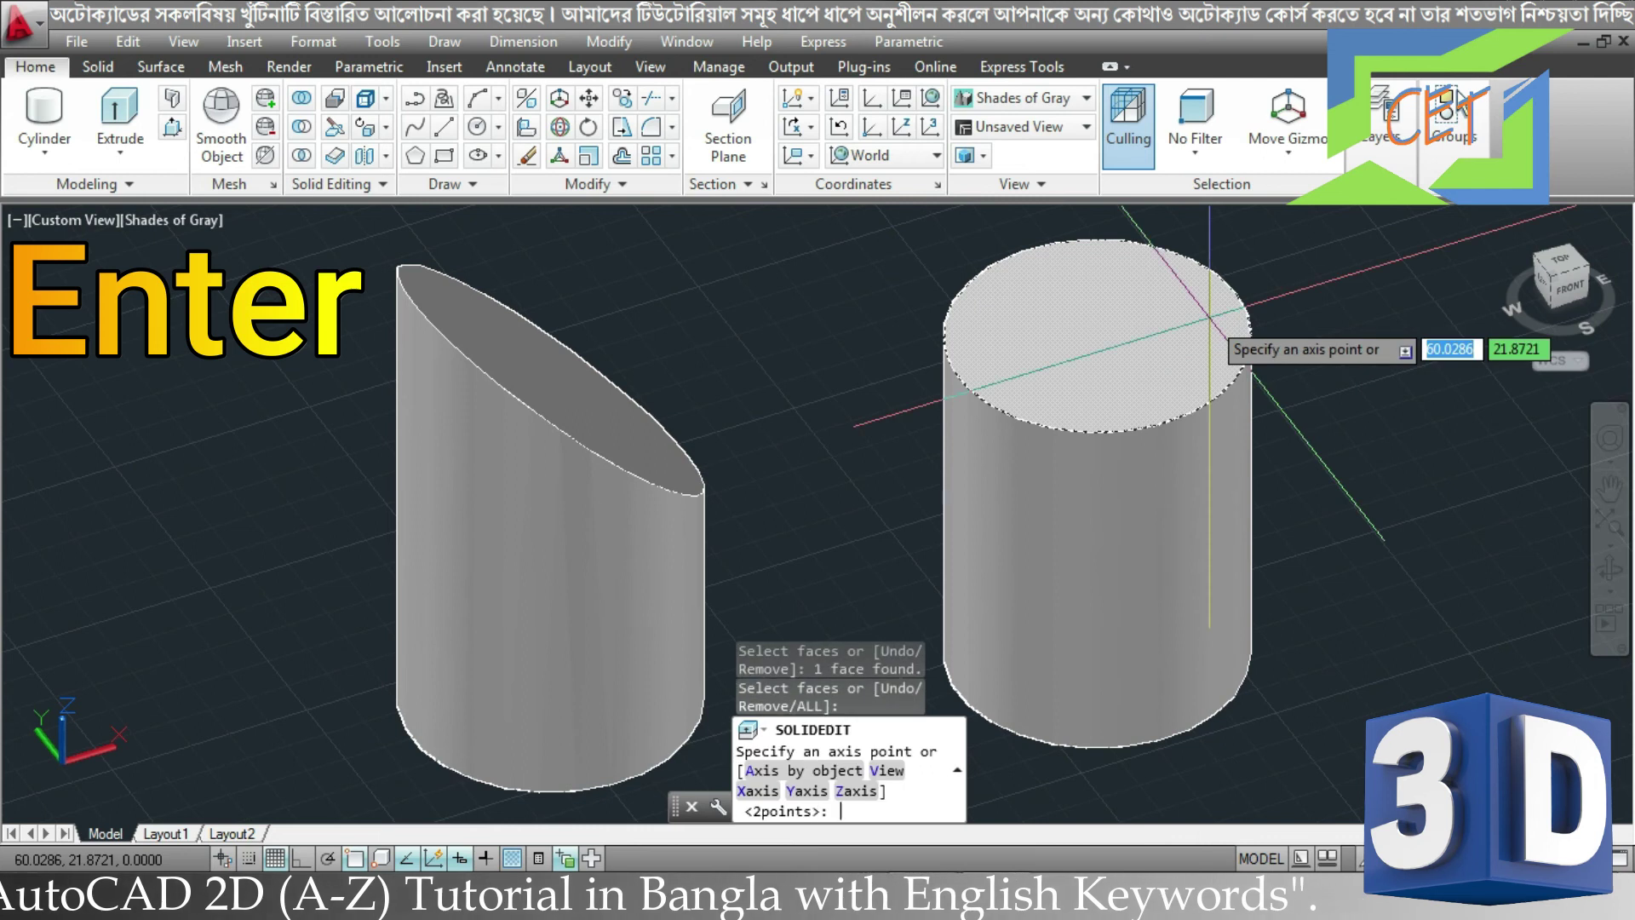
click(1166, 421)
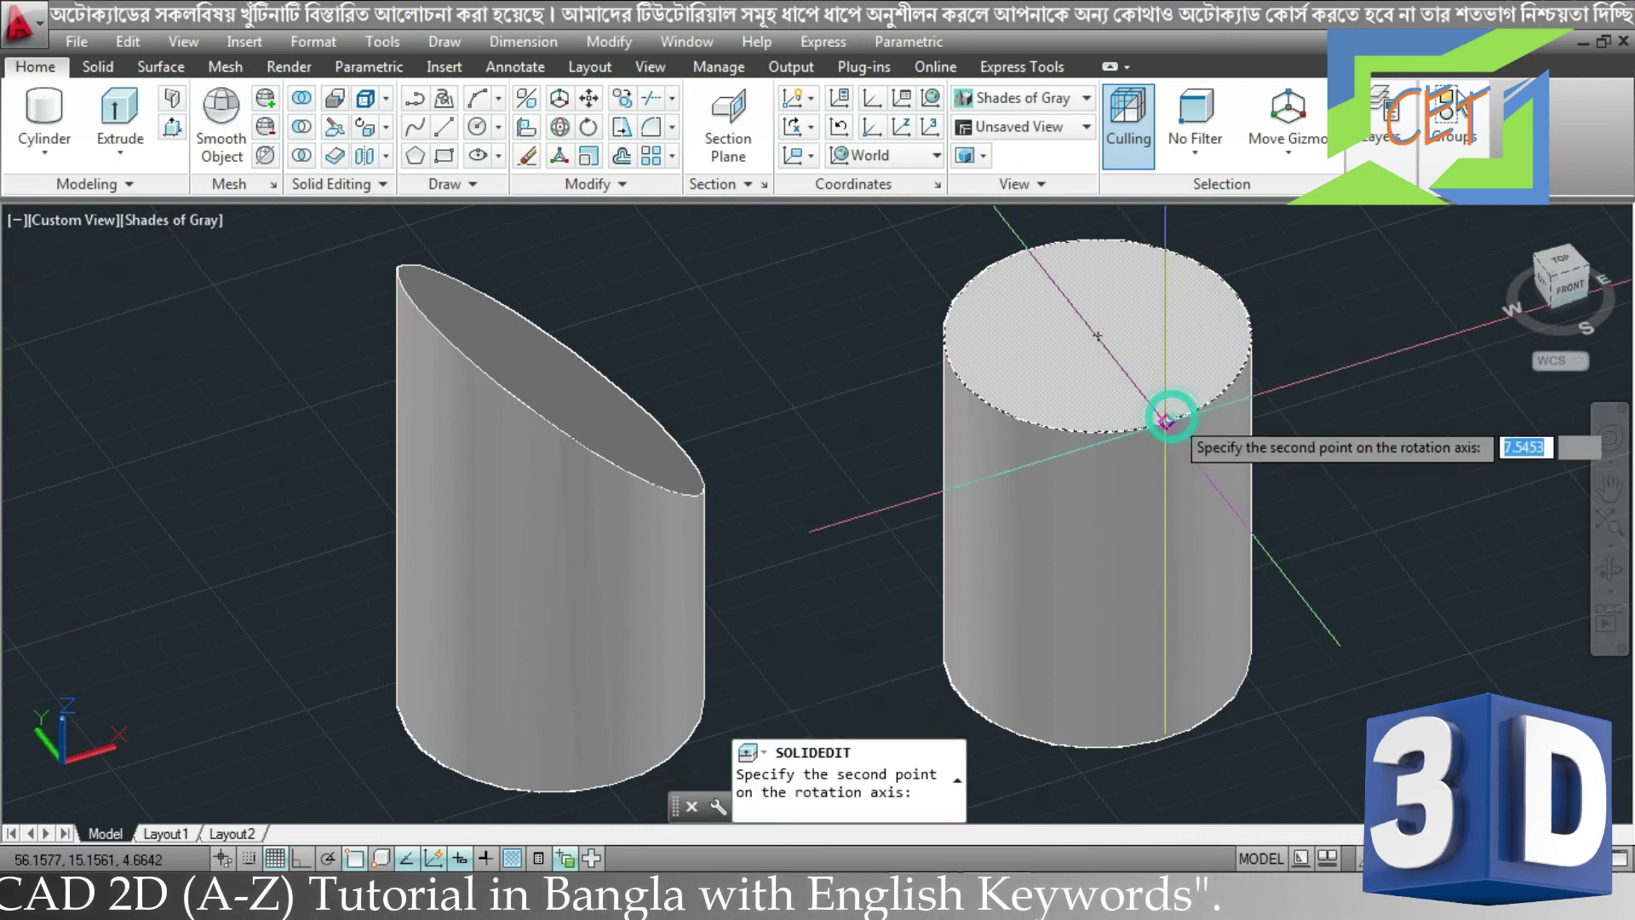
click(1029, 249)
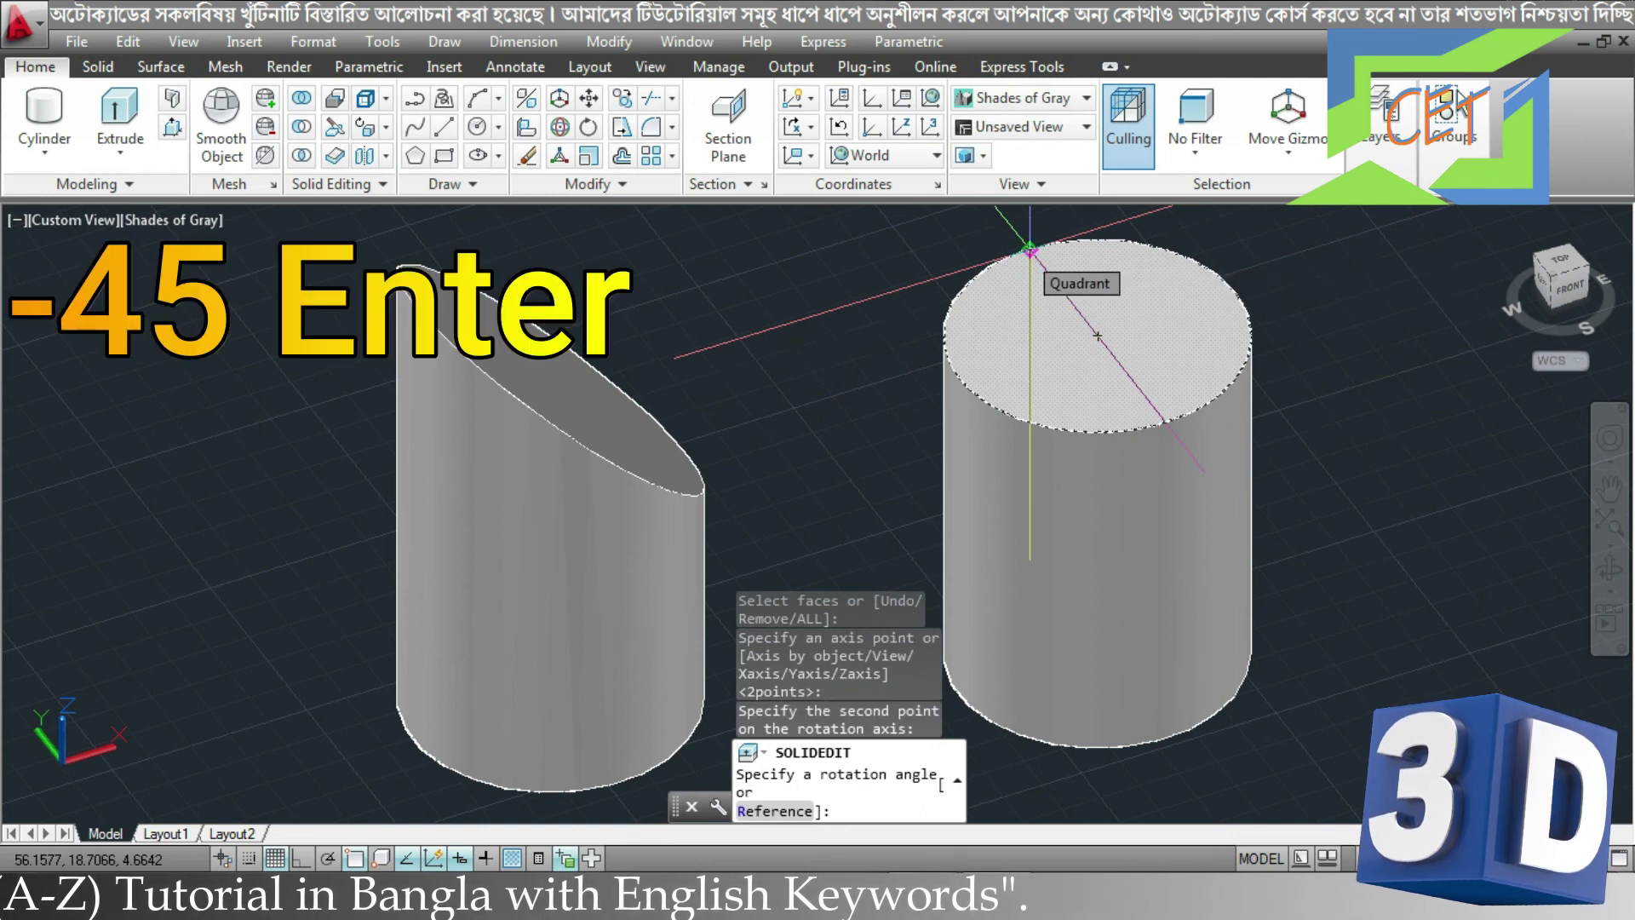
text(-45)
key(Return)
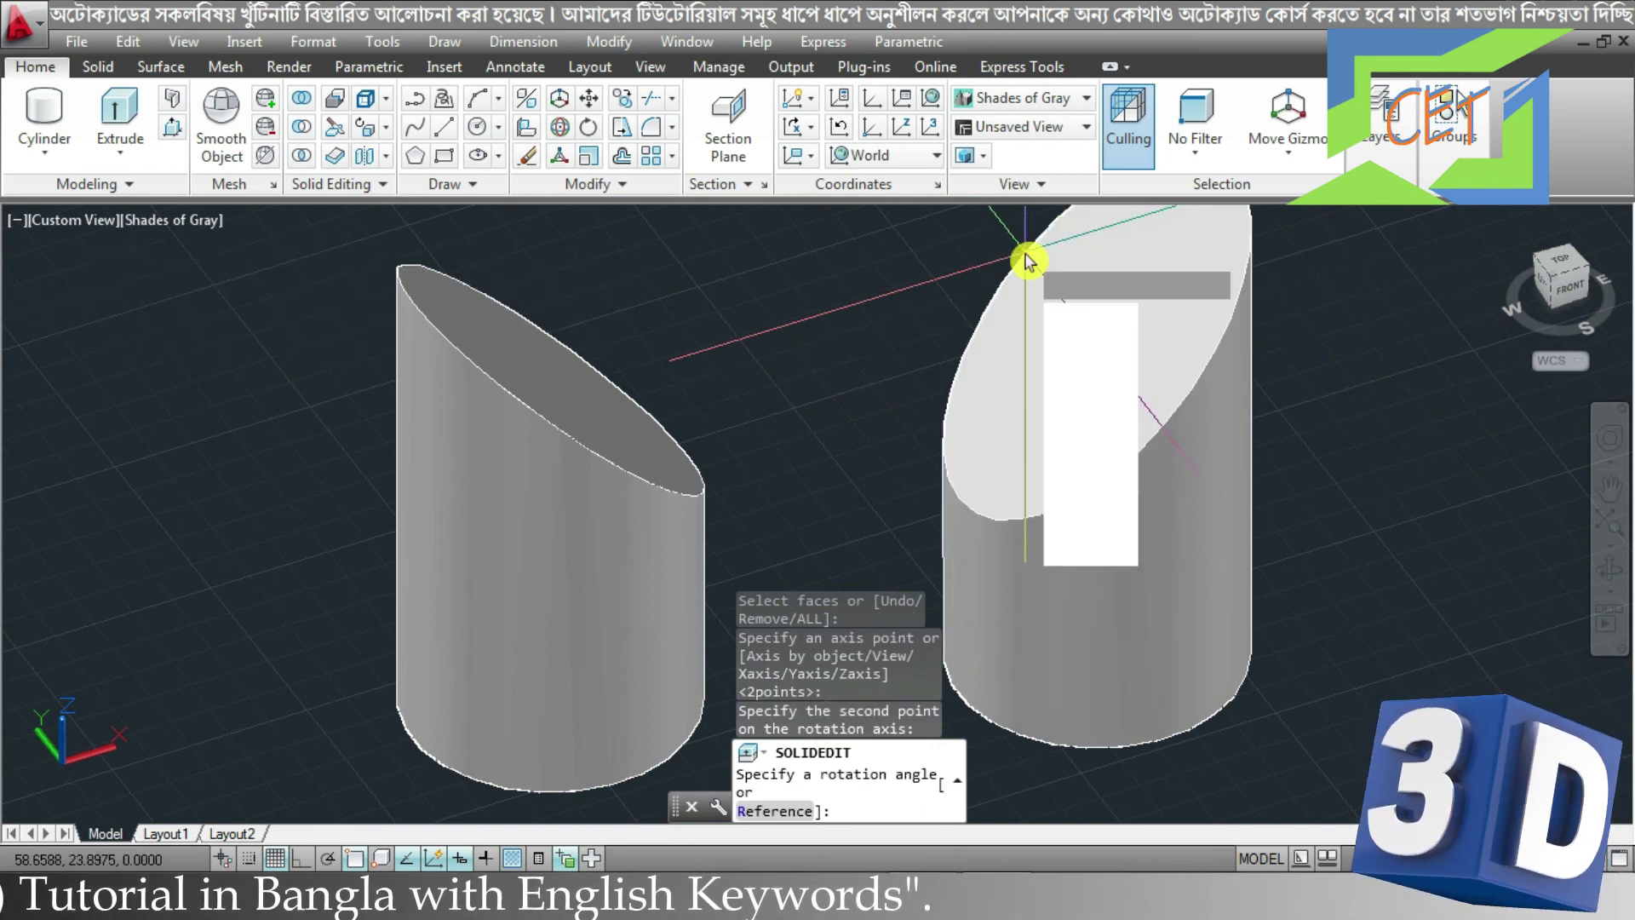
key(Escape)
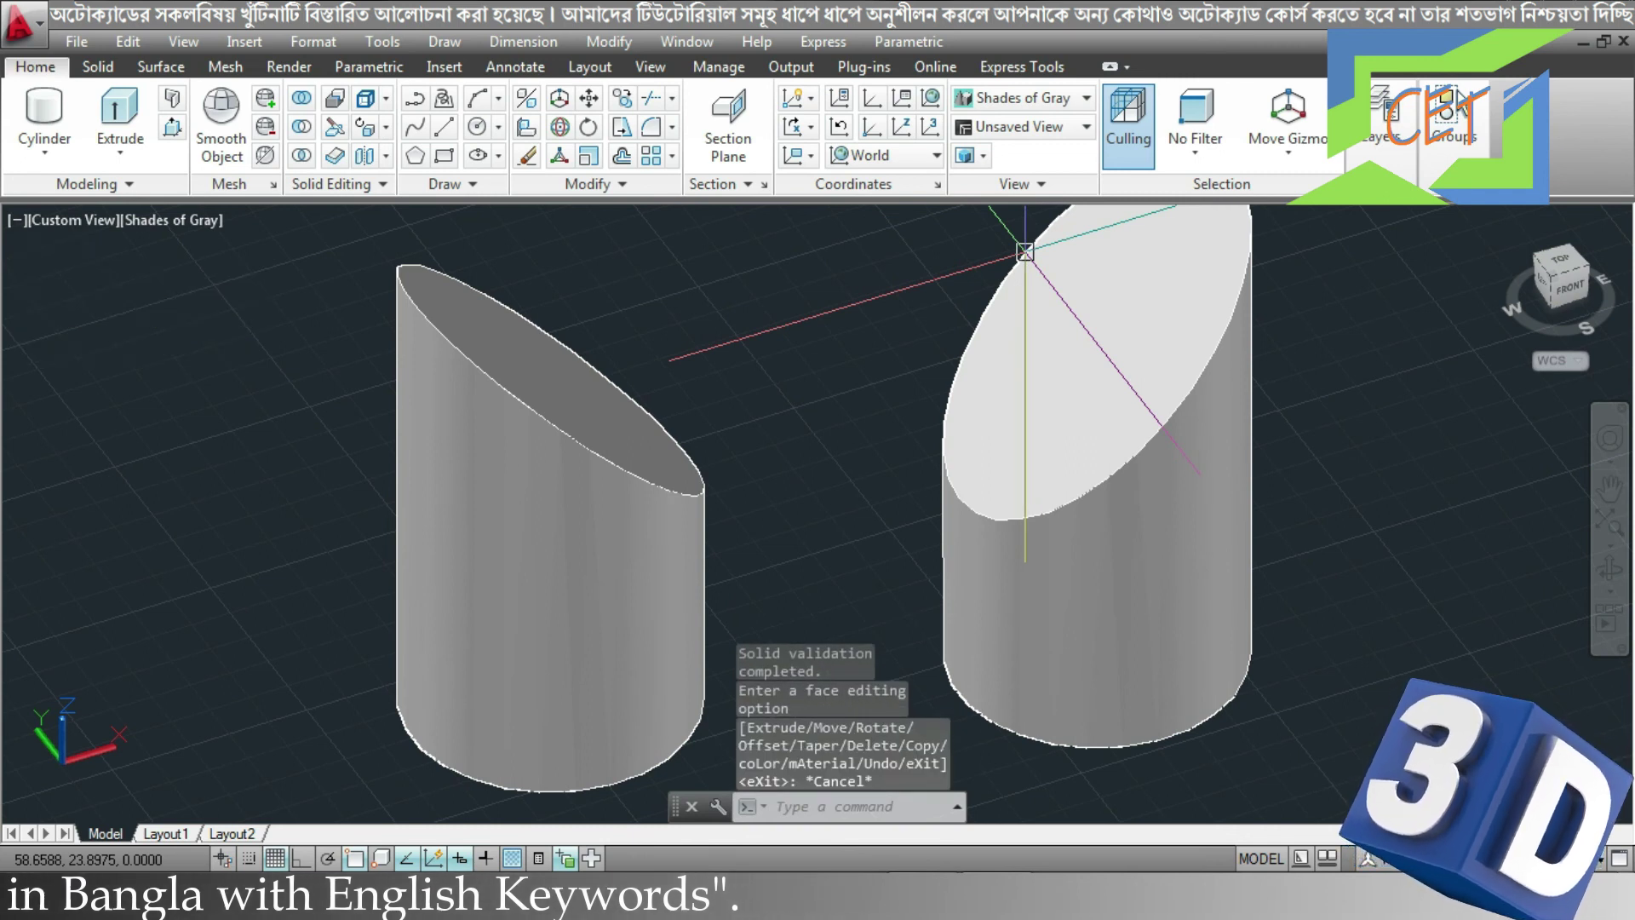
Zoom out and orbit to compare both cylinders' oppositely slanted 45° tops.
scroll(1024, 251, down, 2)
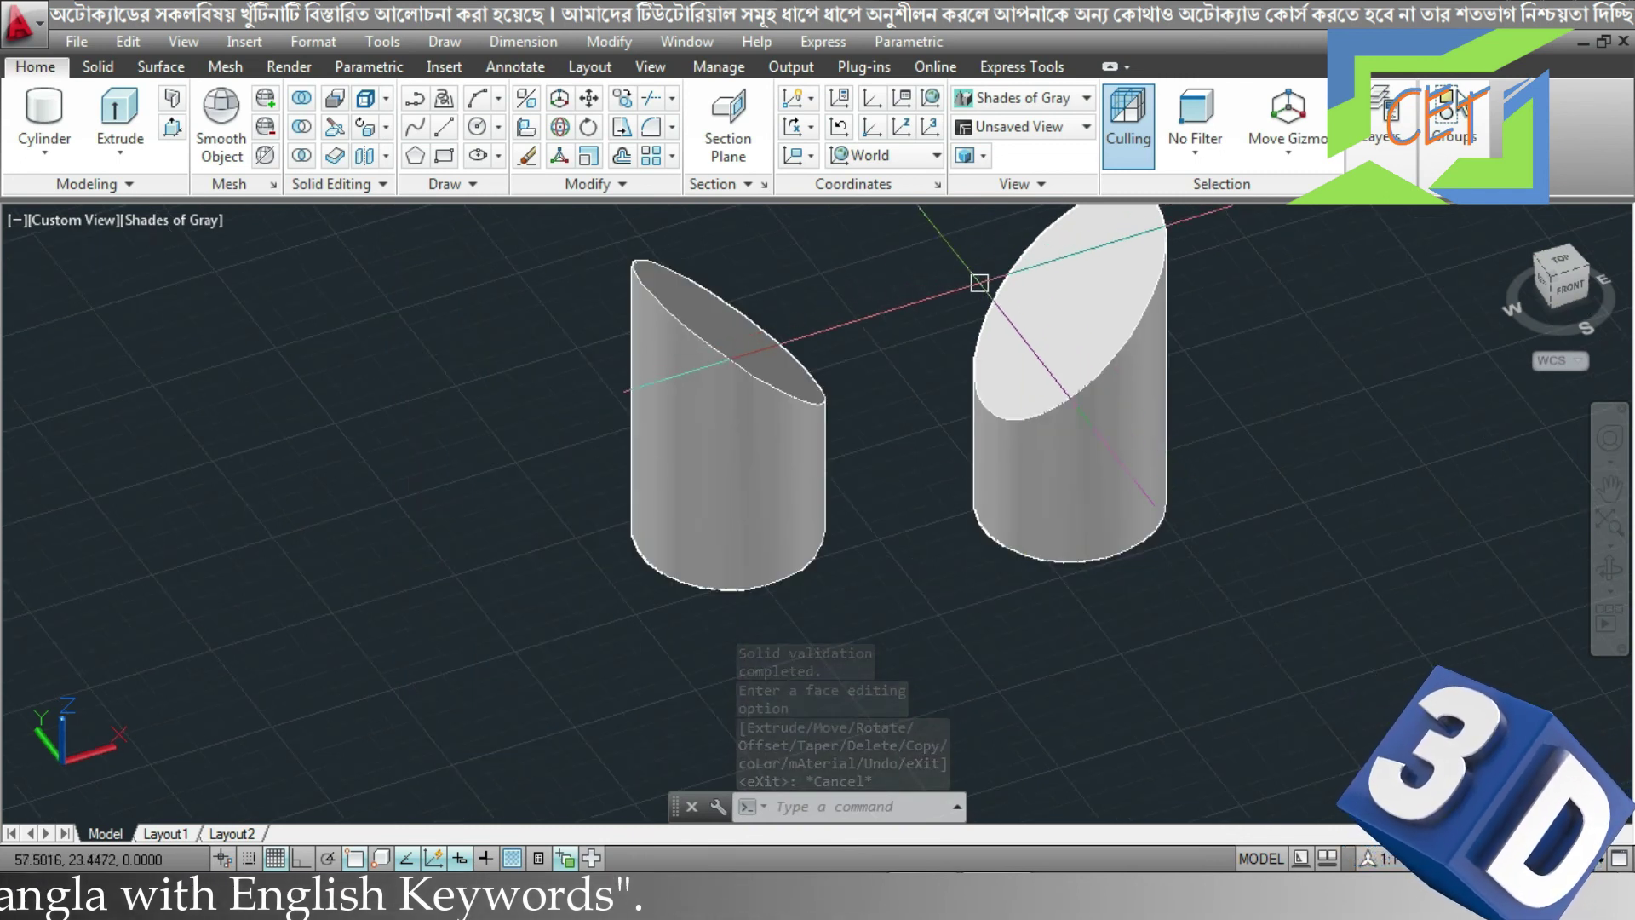
mouse_move(938, 347)
shift+middle_down()
mouse_move(786, 437)
mouse_move(661, 434)
mouse_move(504, 412)
mouse_move(419, 376)
mouse_move(367, 320)
mouse_move(332, 443)
shift+middle_up()
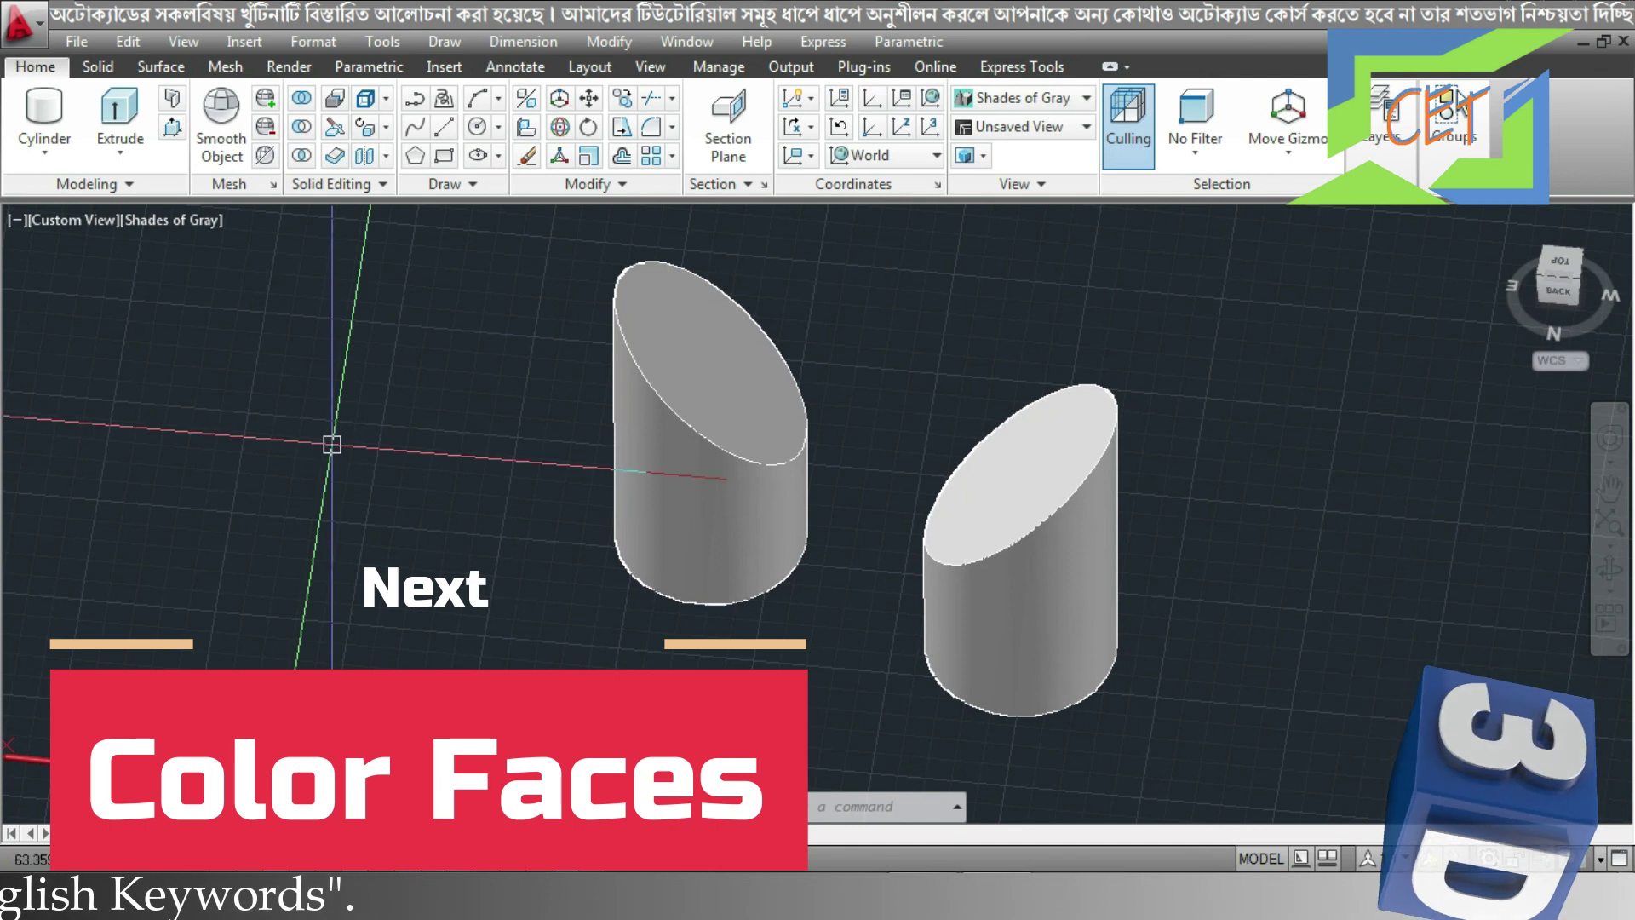